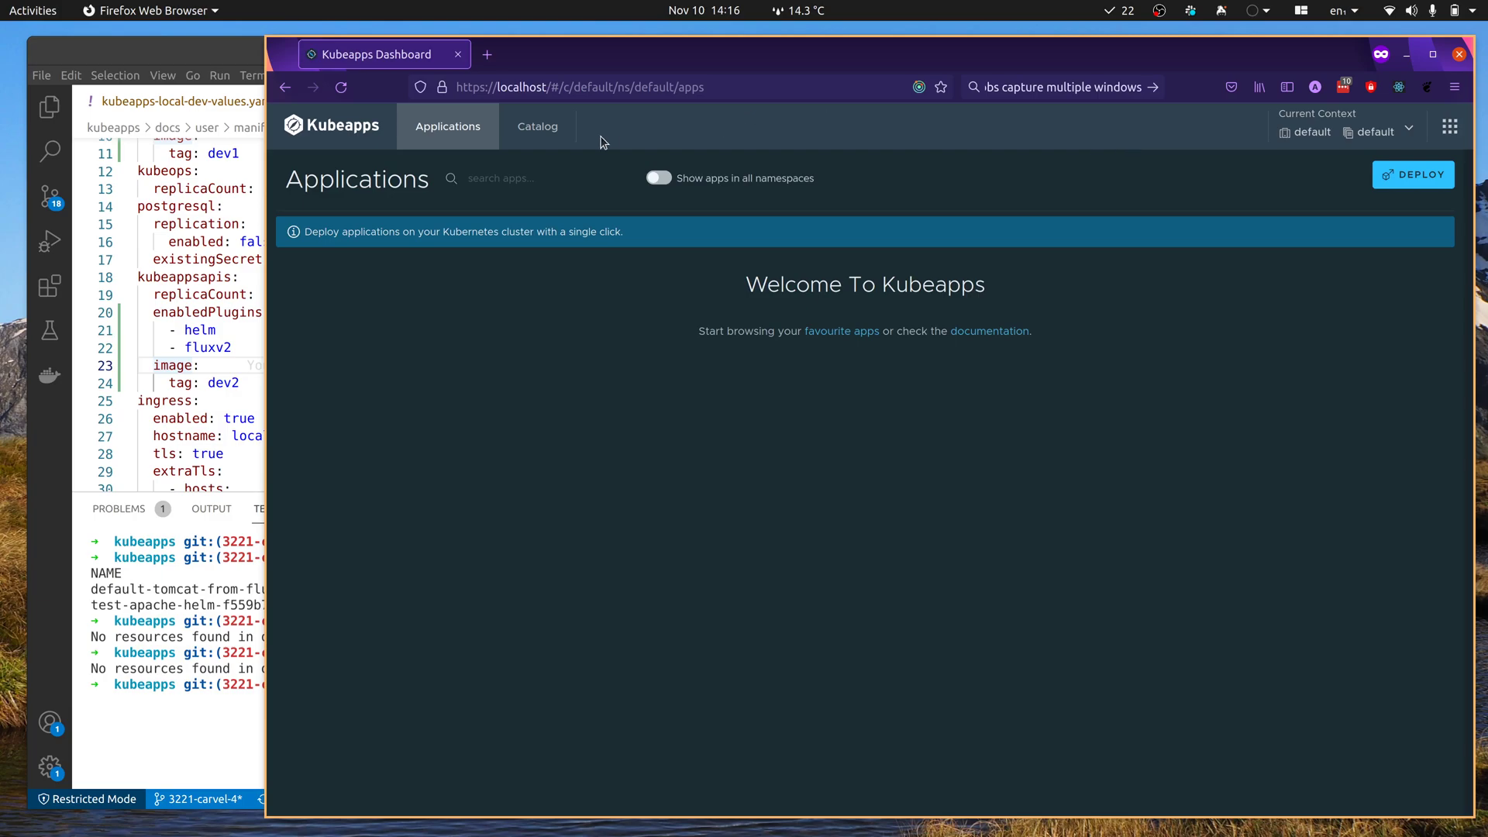
Step: Search the Kubeapps catalog for apache and open the kafka package provided by fluxv2.packages
{"action": "left_click", "coordinate": [540, 131]}
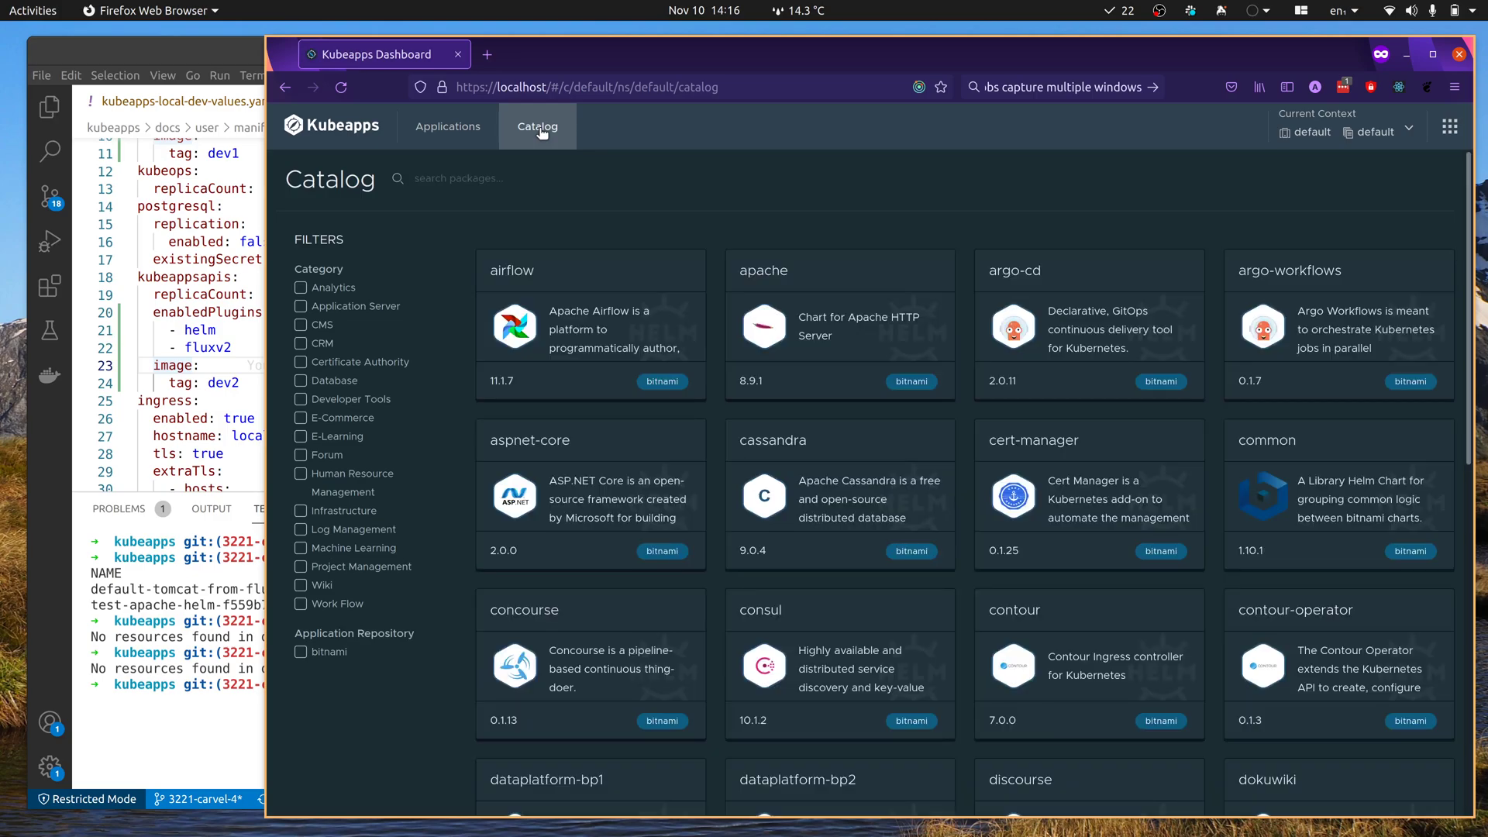
{"action": "left_click", "coordinate": [465, 181]}
{"action": "type", "text": "apache"}
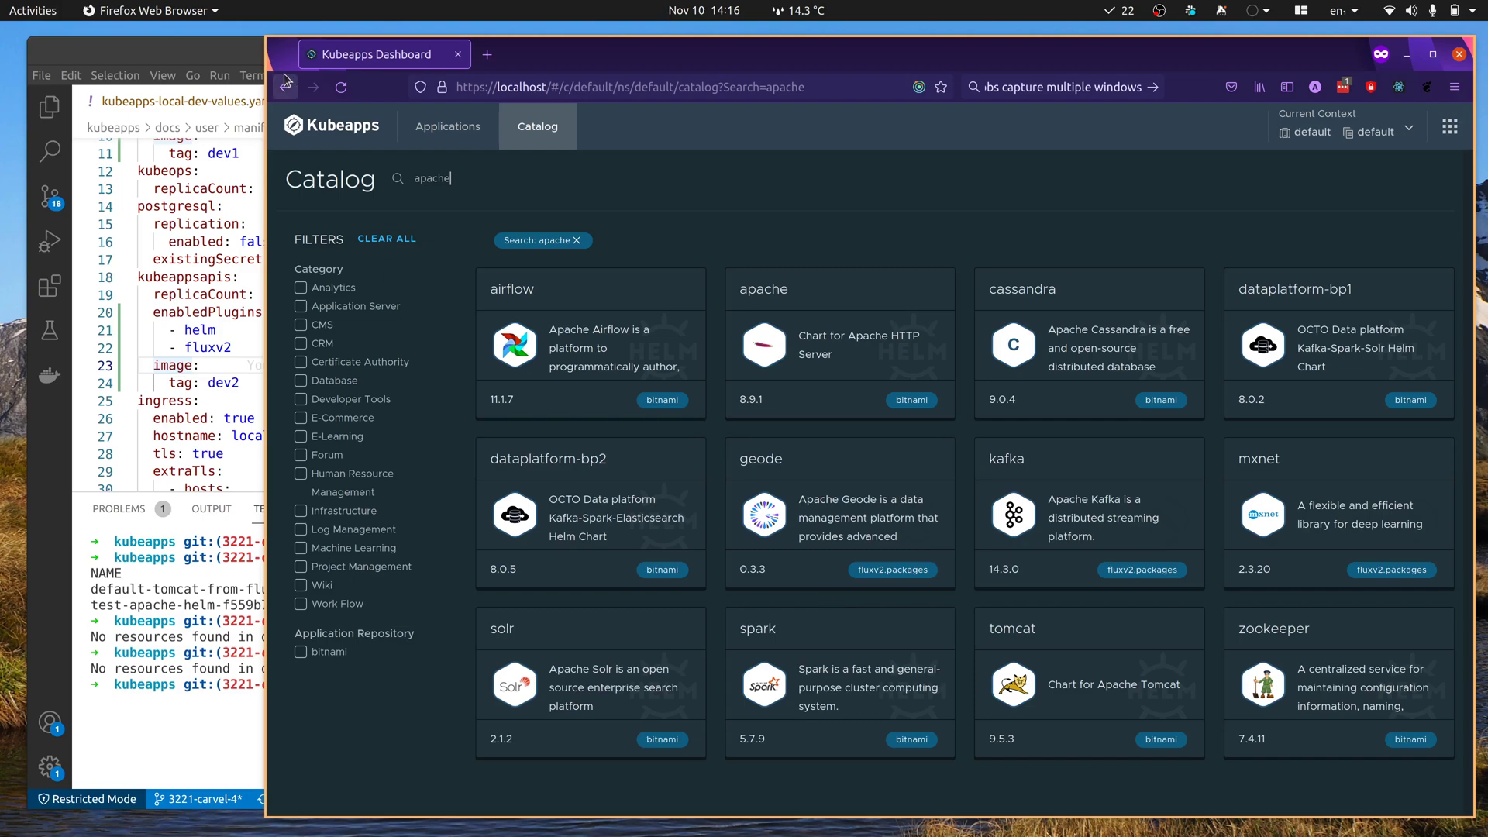
{"action": "left_click", "coordinate": [225, 58]}
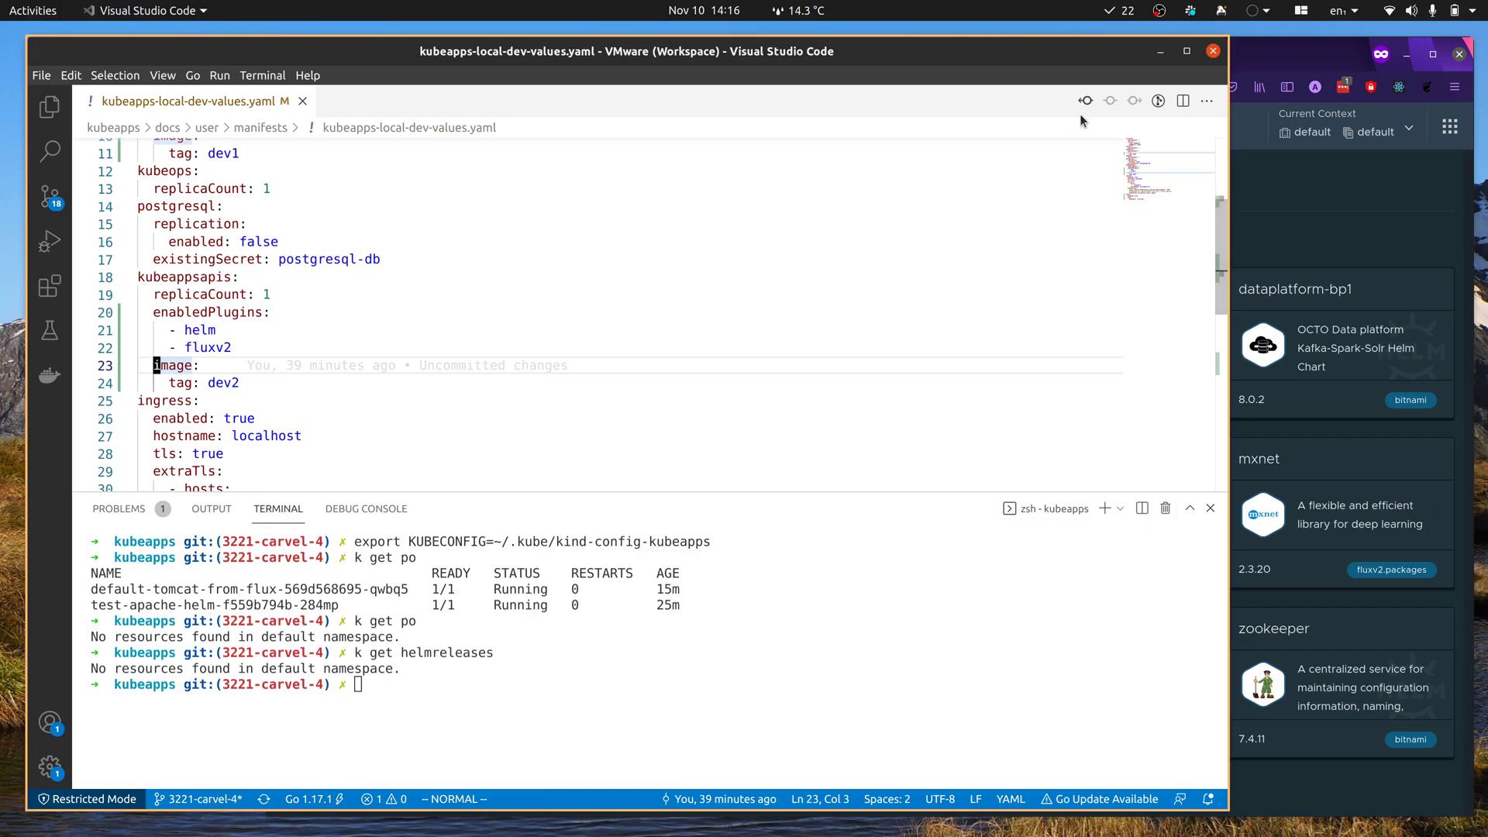
{"action": "left_click", "coordinate": [1262, 62]}
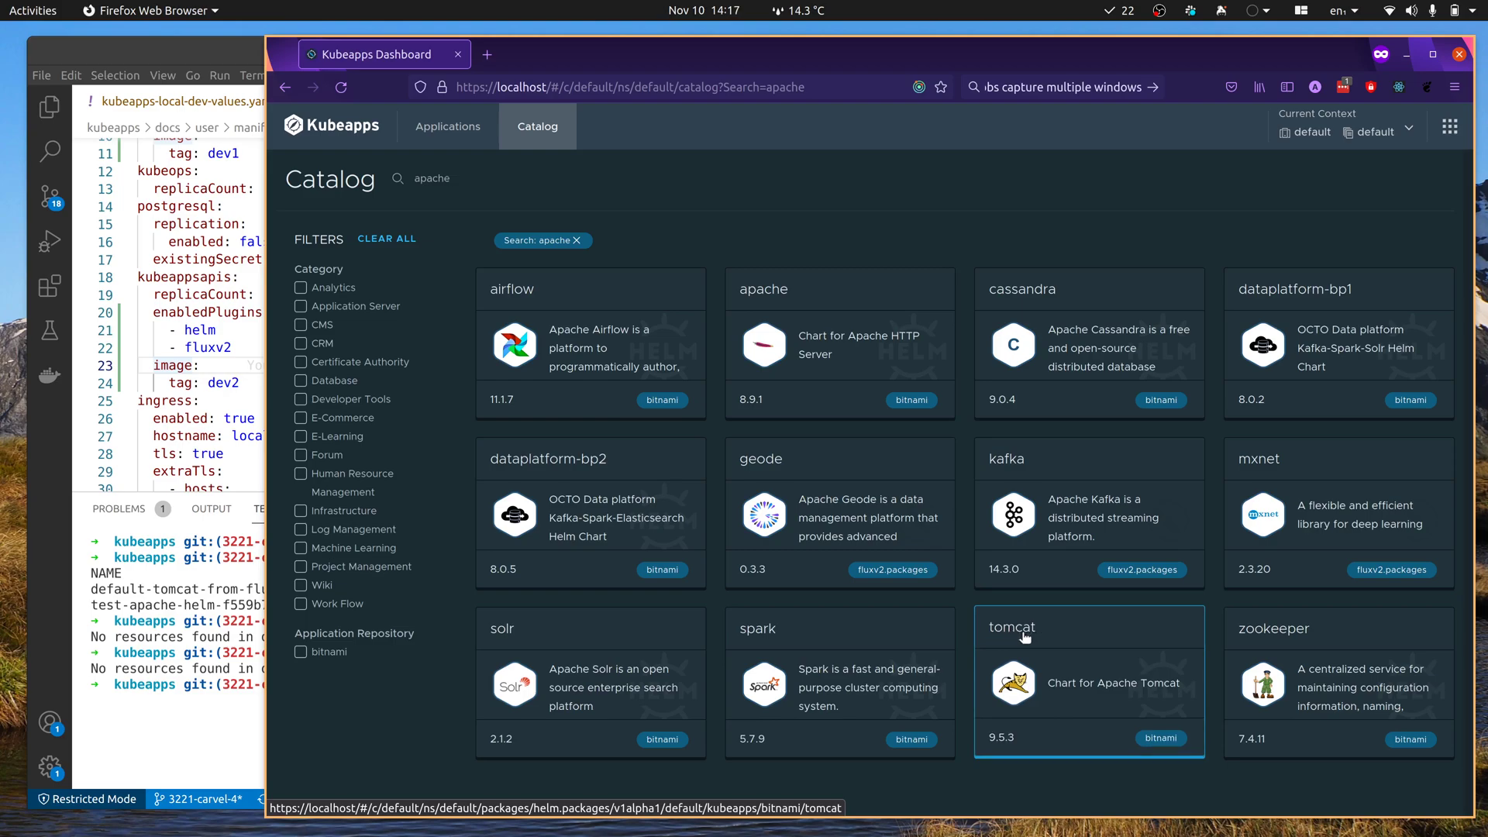
{"action": "left_click", "coordinate": [1050, 476]}
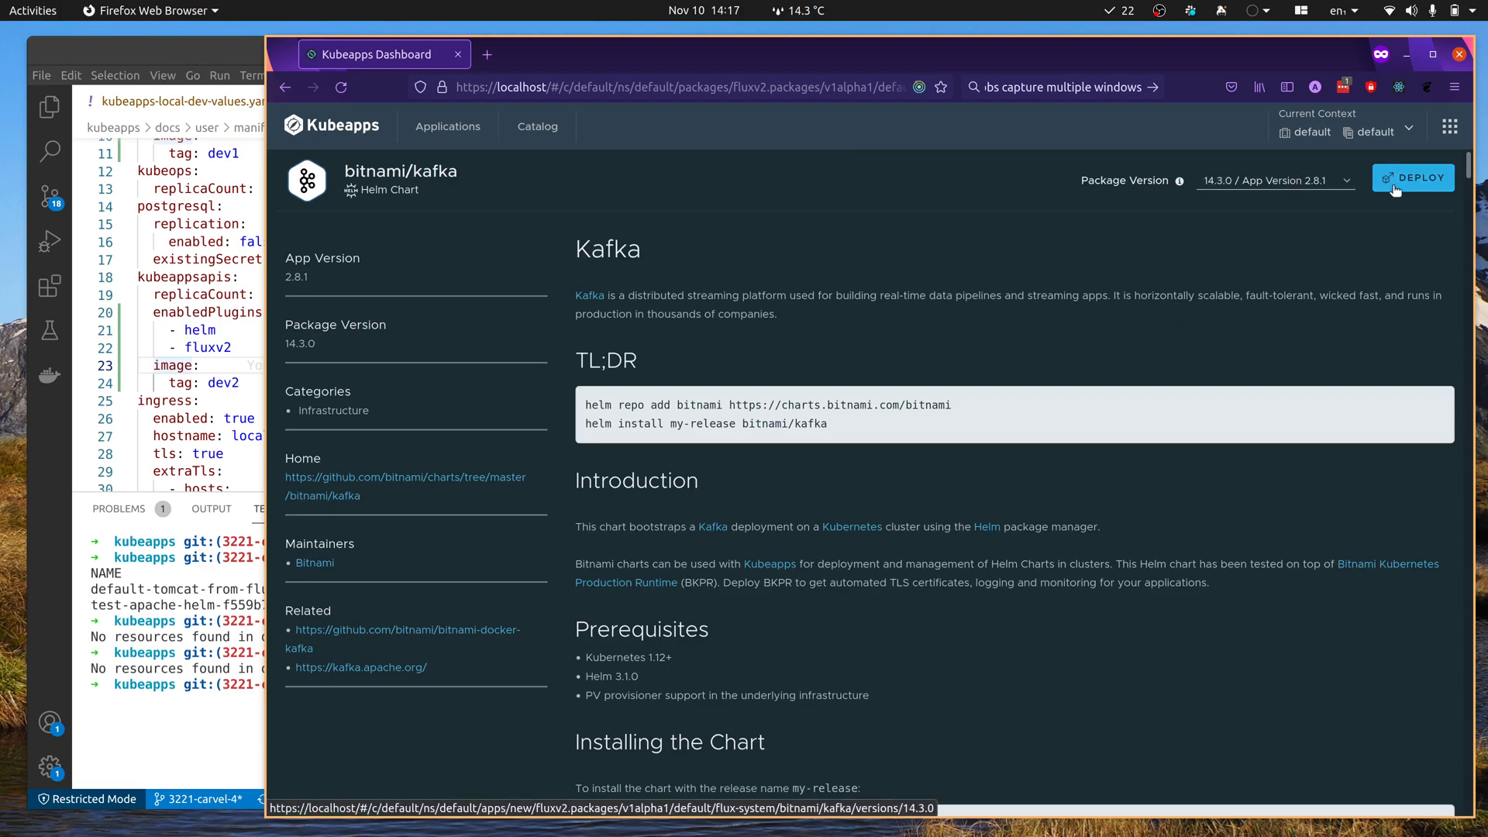
Step: Deploy version 14.3.0 of the kafka package under the name kafka-from-flux with the default values
{"action": "left_click", "coordinate": [1393, 188]}
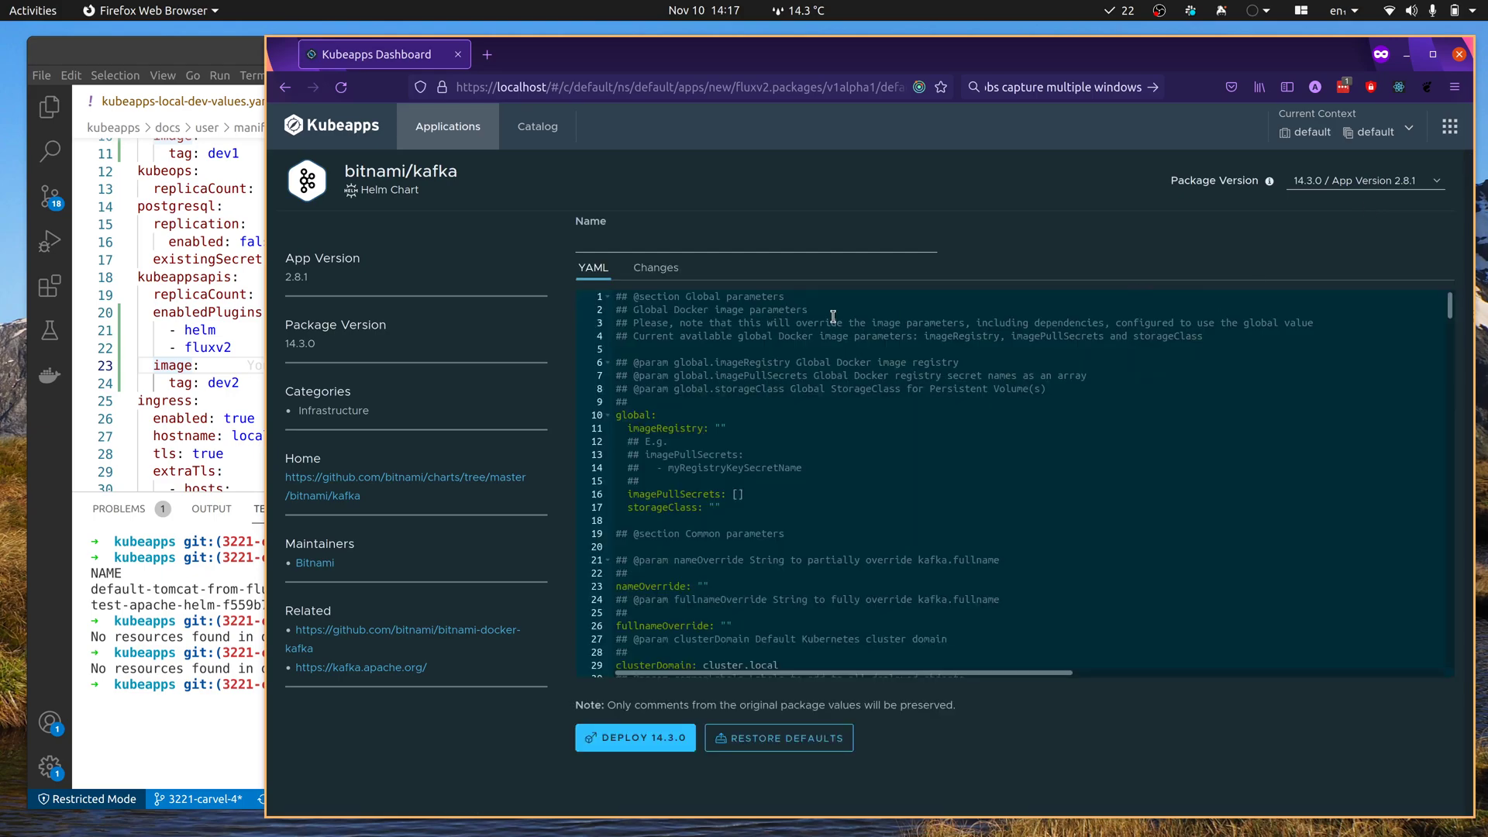
{"action": "left_click", "coordinate": [715, 241]}
{"action": "type", "text": "kafka-from-flux"}
{"action": "left_click", "coordinate": [642, 743]}
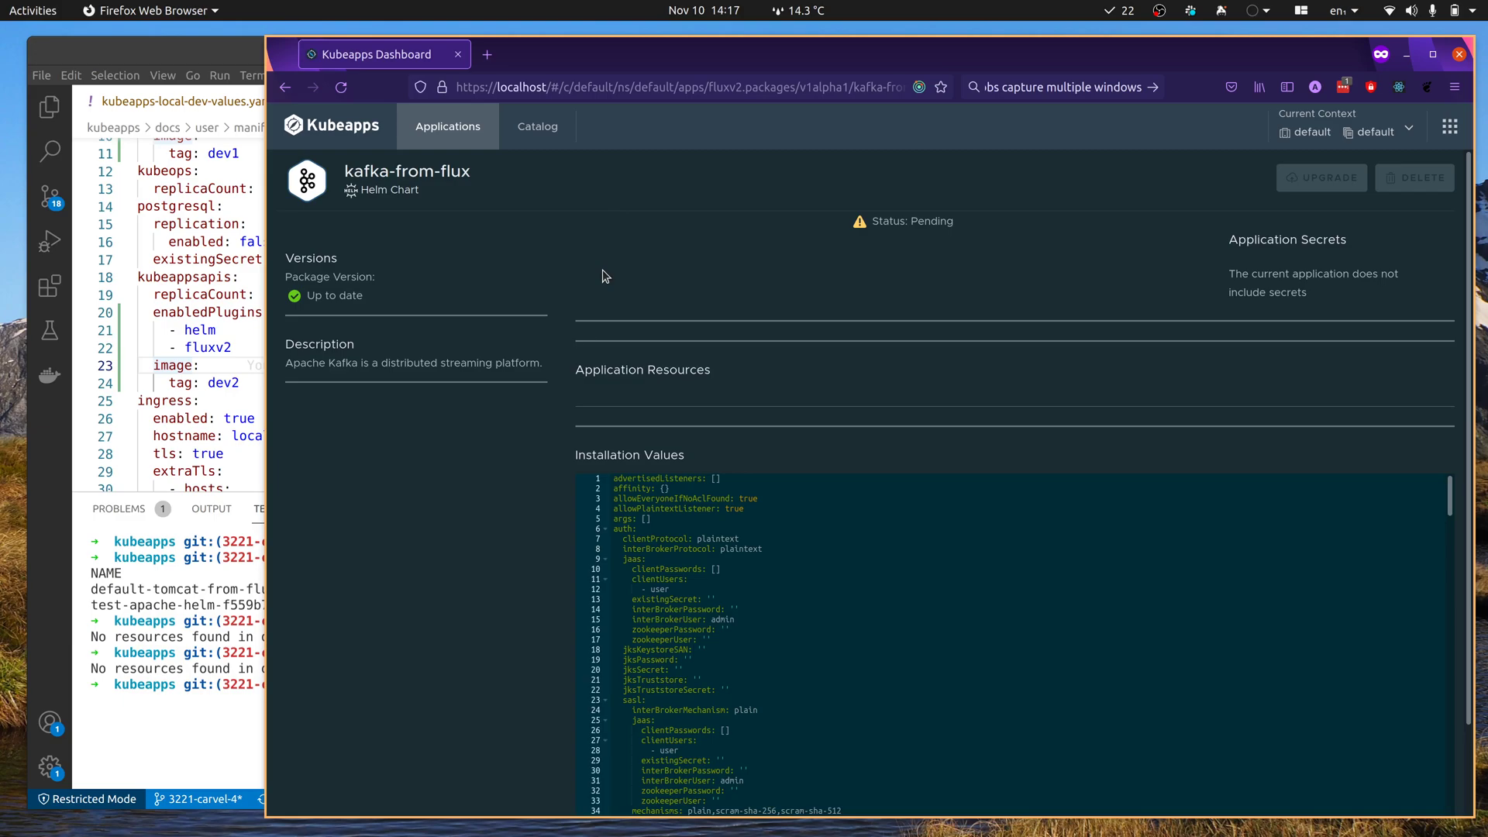
Step: Switch to the Visual Studio Code terminal and list the Helm releases and pods in the default namespace
{"action": "left_click", "coordinate": [229, 57]}
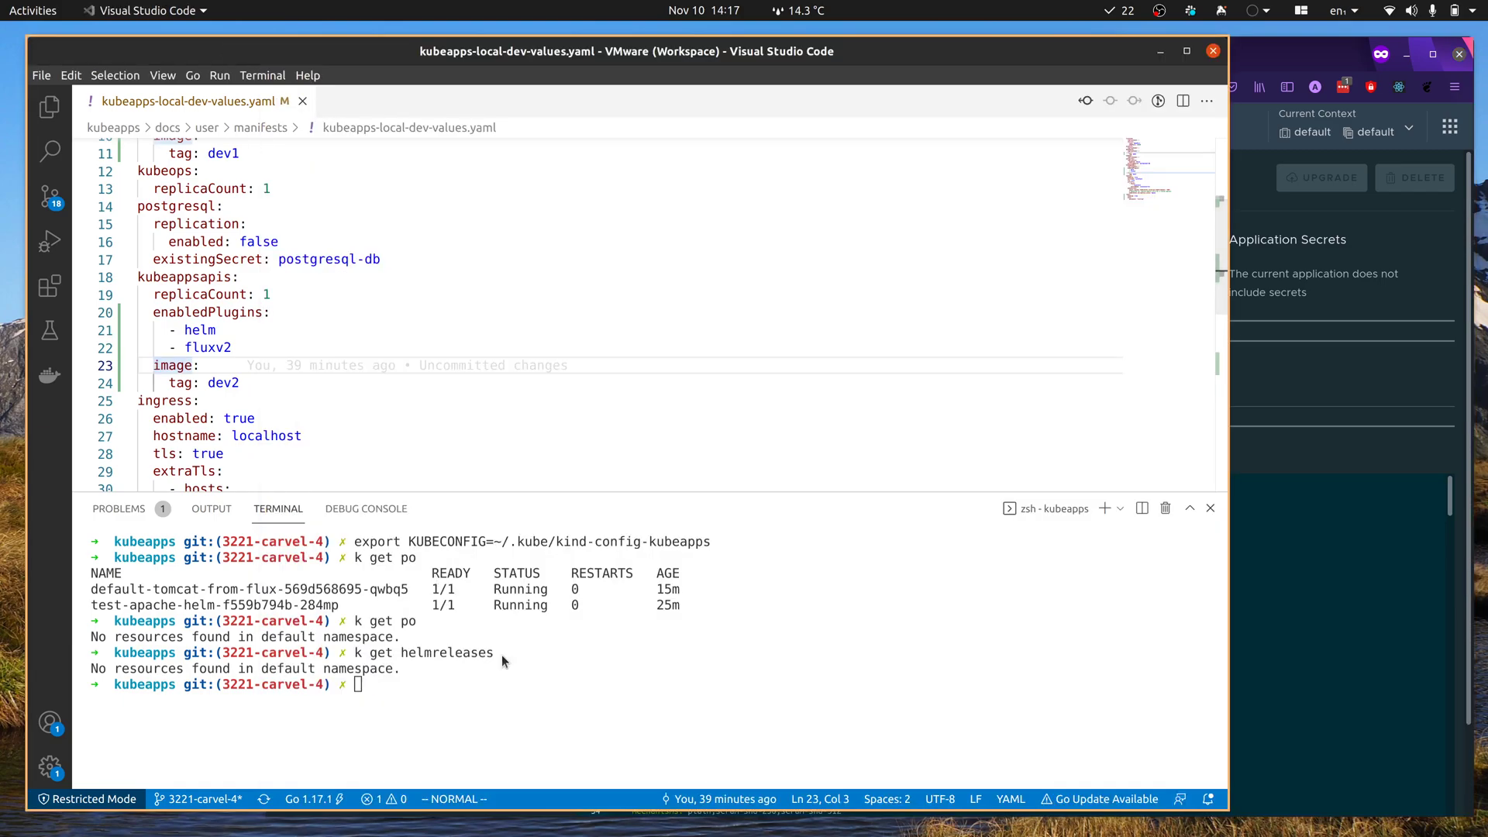
{"action": "key", "text": "Up"}
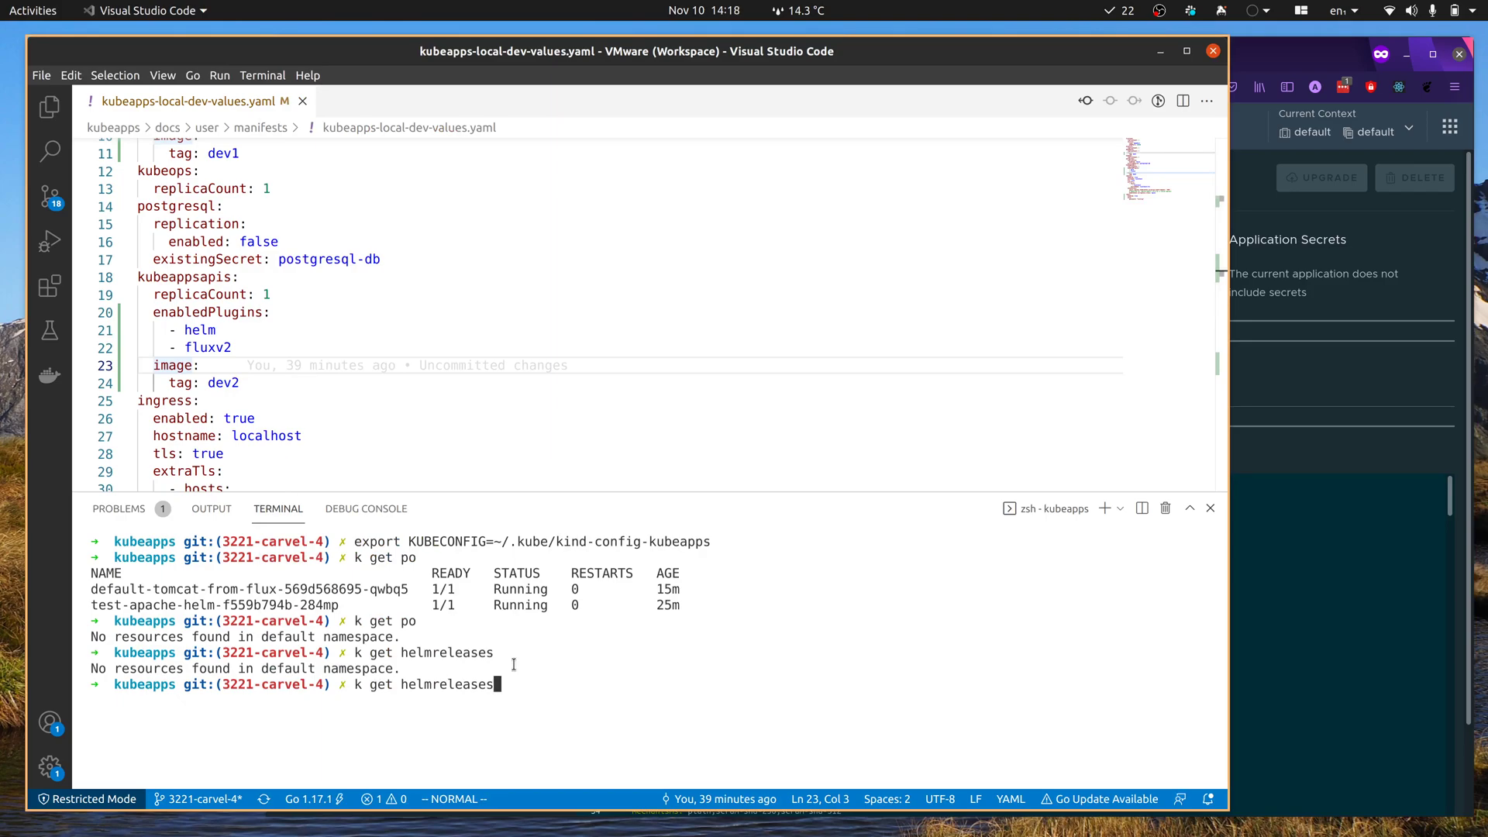
{"action": "key", "text": "Return"}
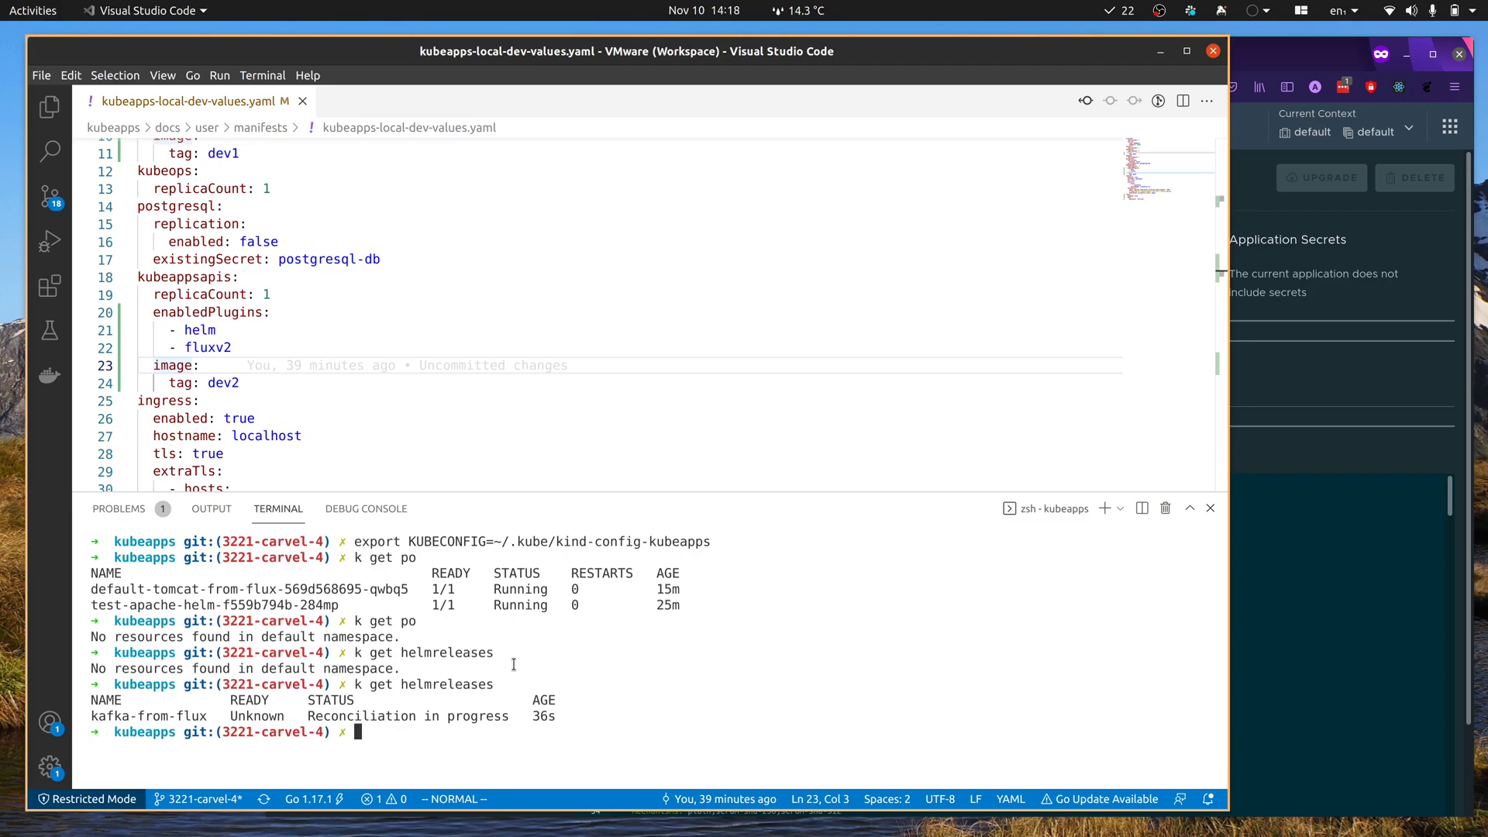
{"action": "type", "text": "k get po"}
{"action": "key", "text": "Return"}
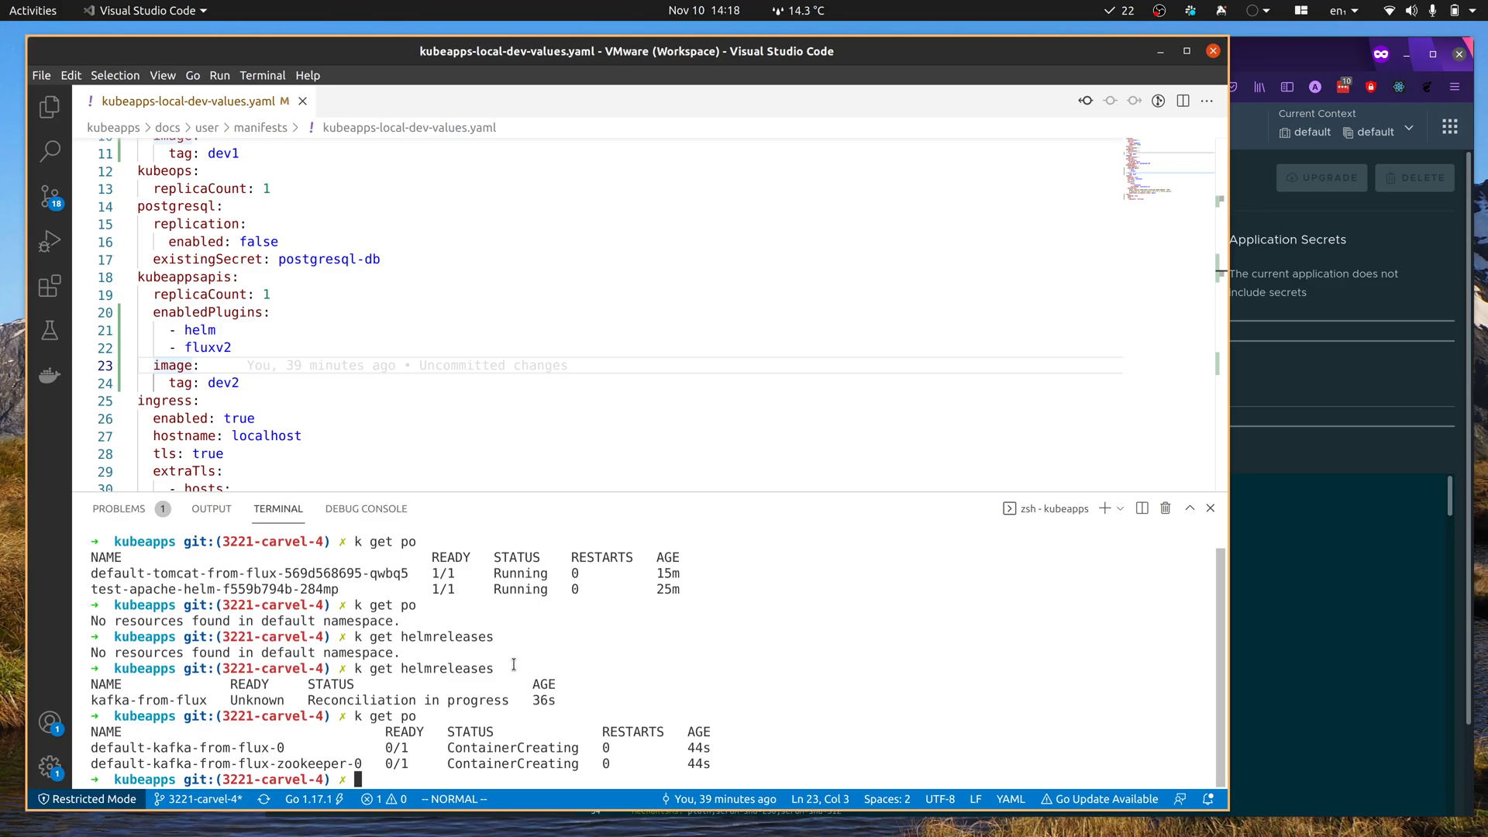
Step: Replace fluxv2 with kapp-controller under enabledPlugins in kubeapps-local-dev-values.yaml and save the file
{"action": "left_click", "coordinate": [261, 351]}
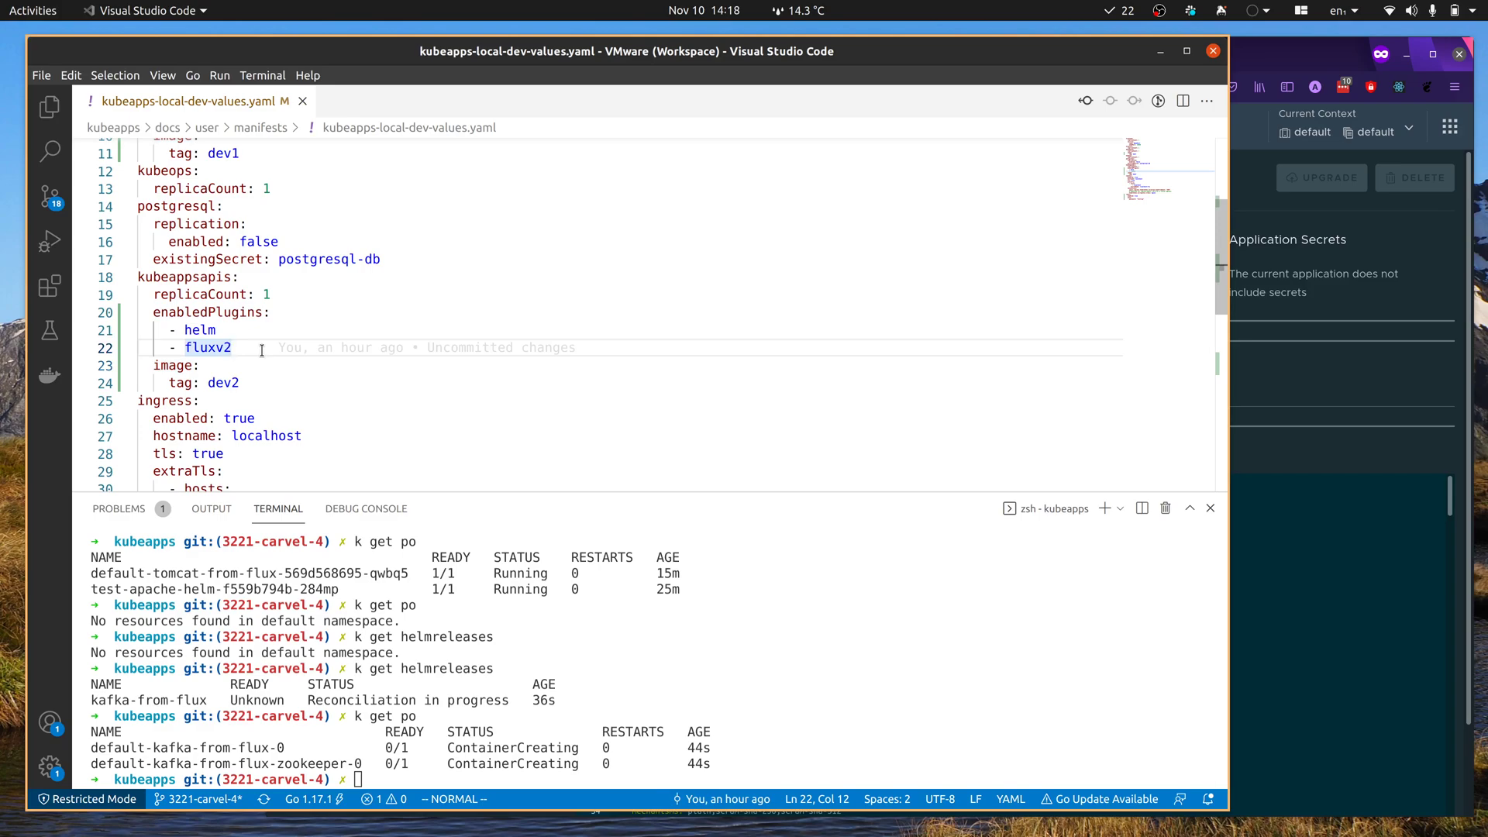
{"action": "key", "text": "b"}
{"action": "key", "text": "c"}
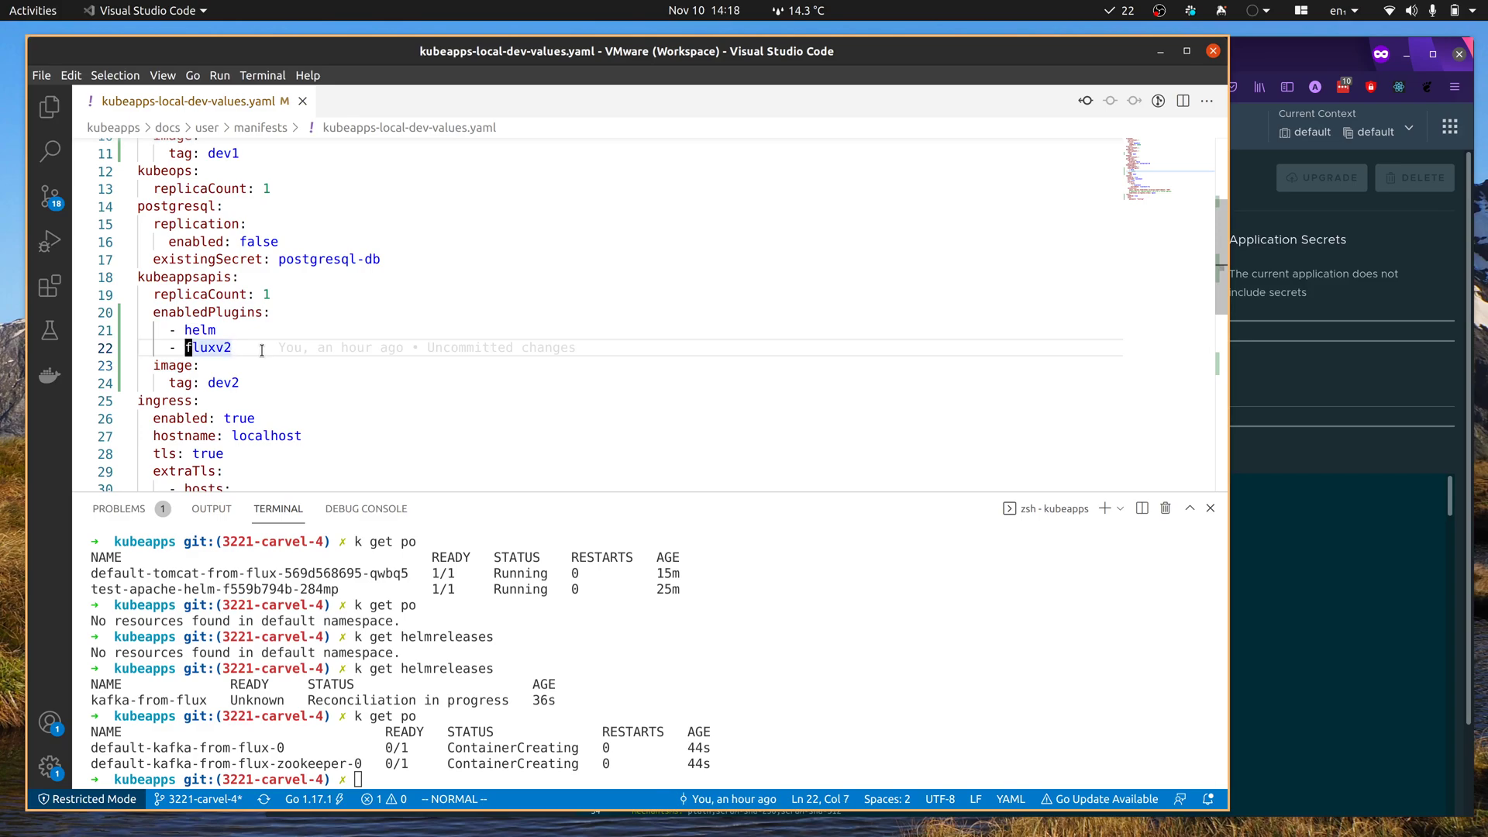
{"action": "type", "text": "wka"}
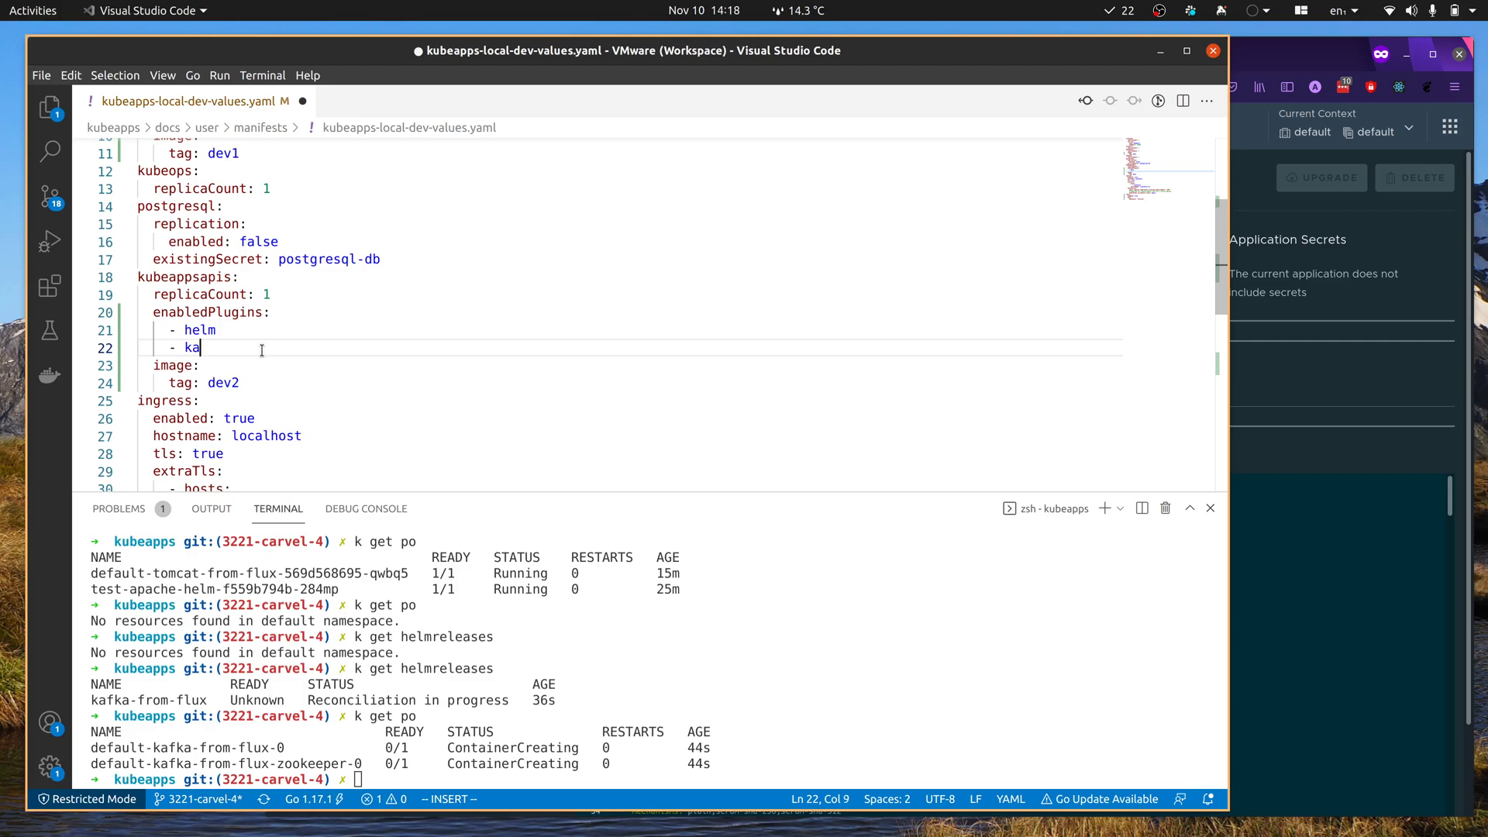
{"action": "type", "text": "pp-controller"}
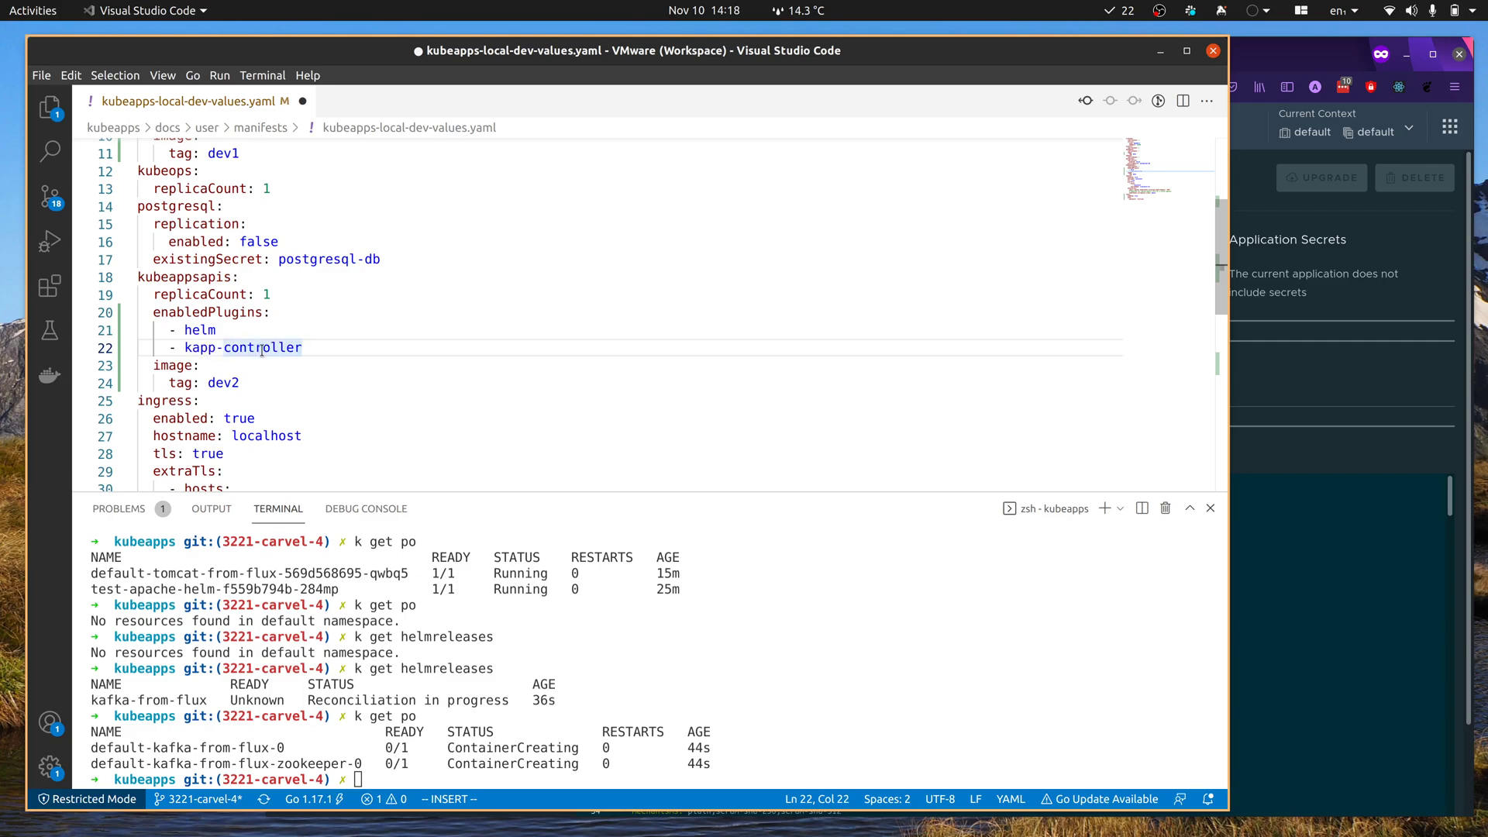
{"action": "key", "text": "Escape"}
{"action": "key", "text": "ctrl+s"}
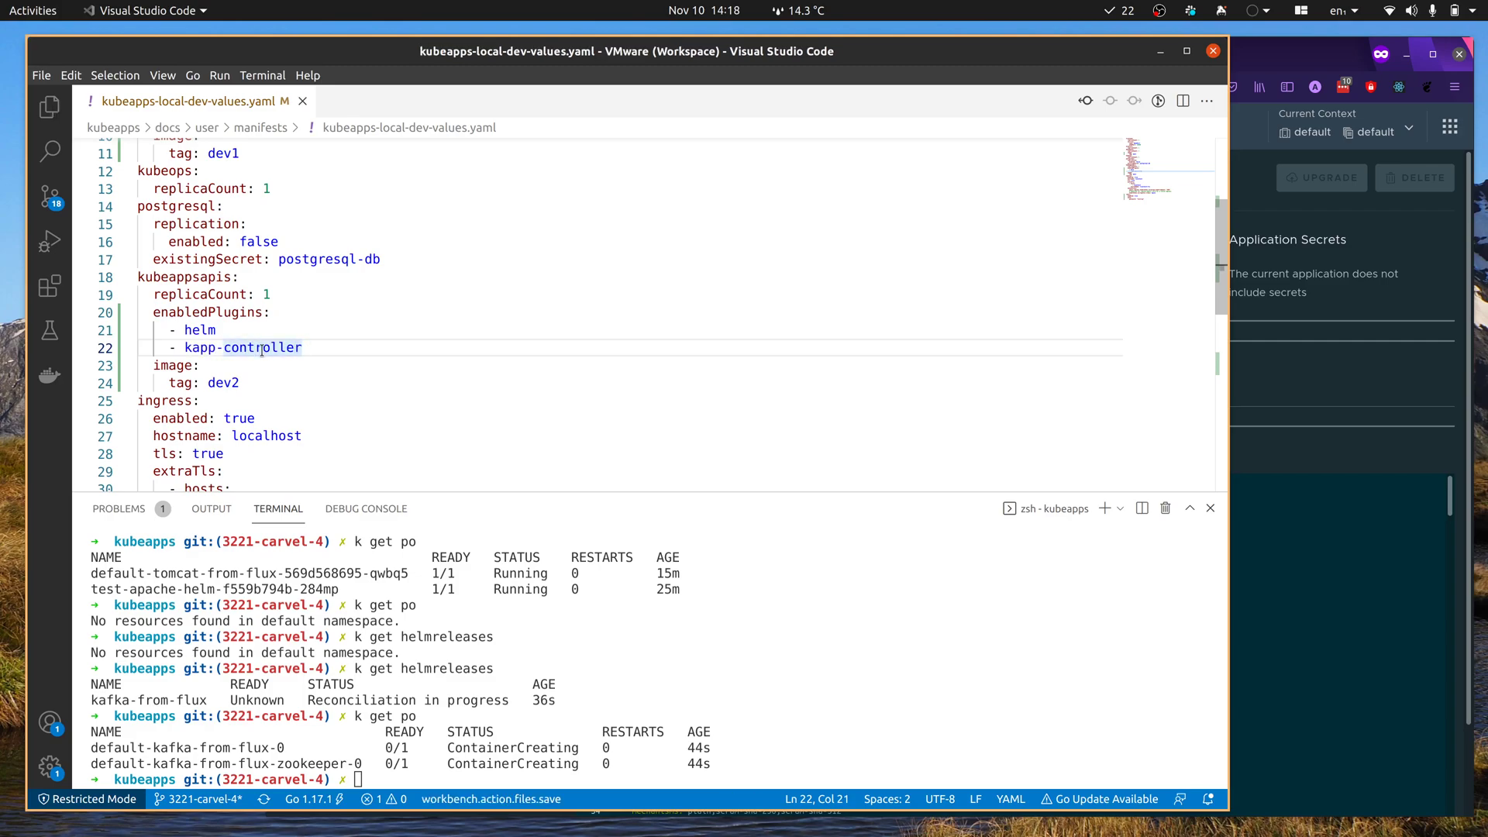
Step: Redeploy Kubeapps from the terminal by running make deploy-dev-kubeapps
{"action": "left_click", "coordinate": [501, 576]}
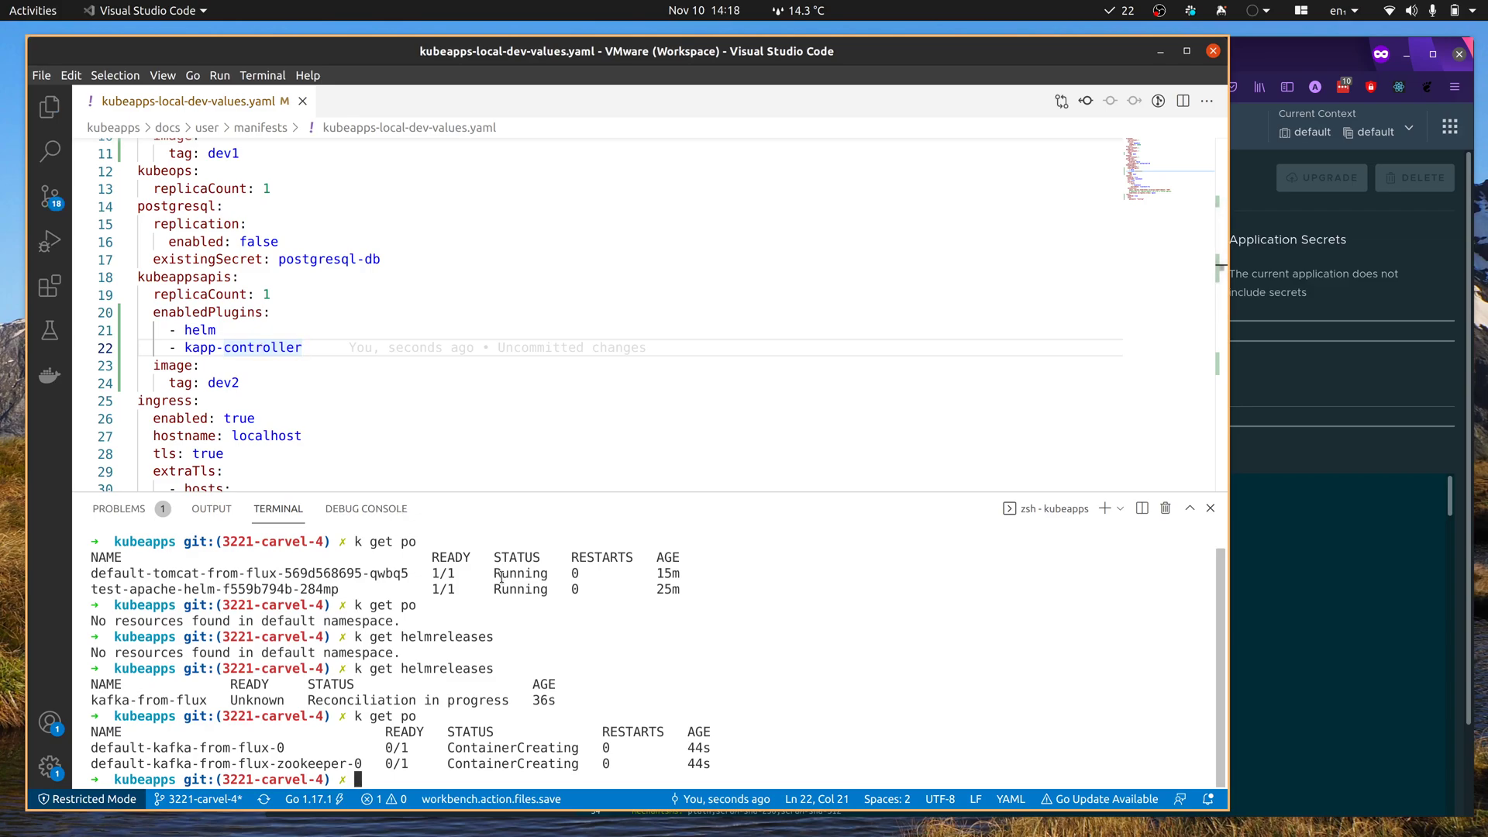
{"action": "key", "text": "ctrl+r"}
{"action": "type", "text": "make"}
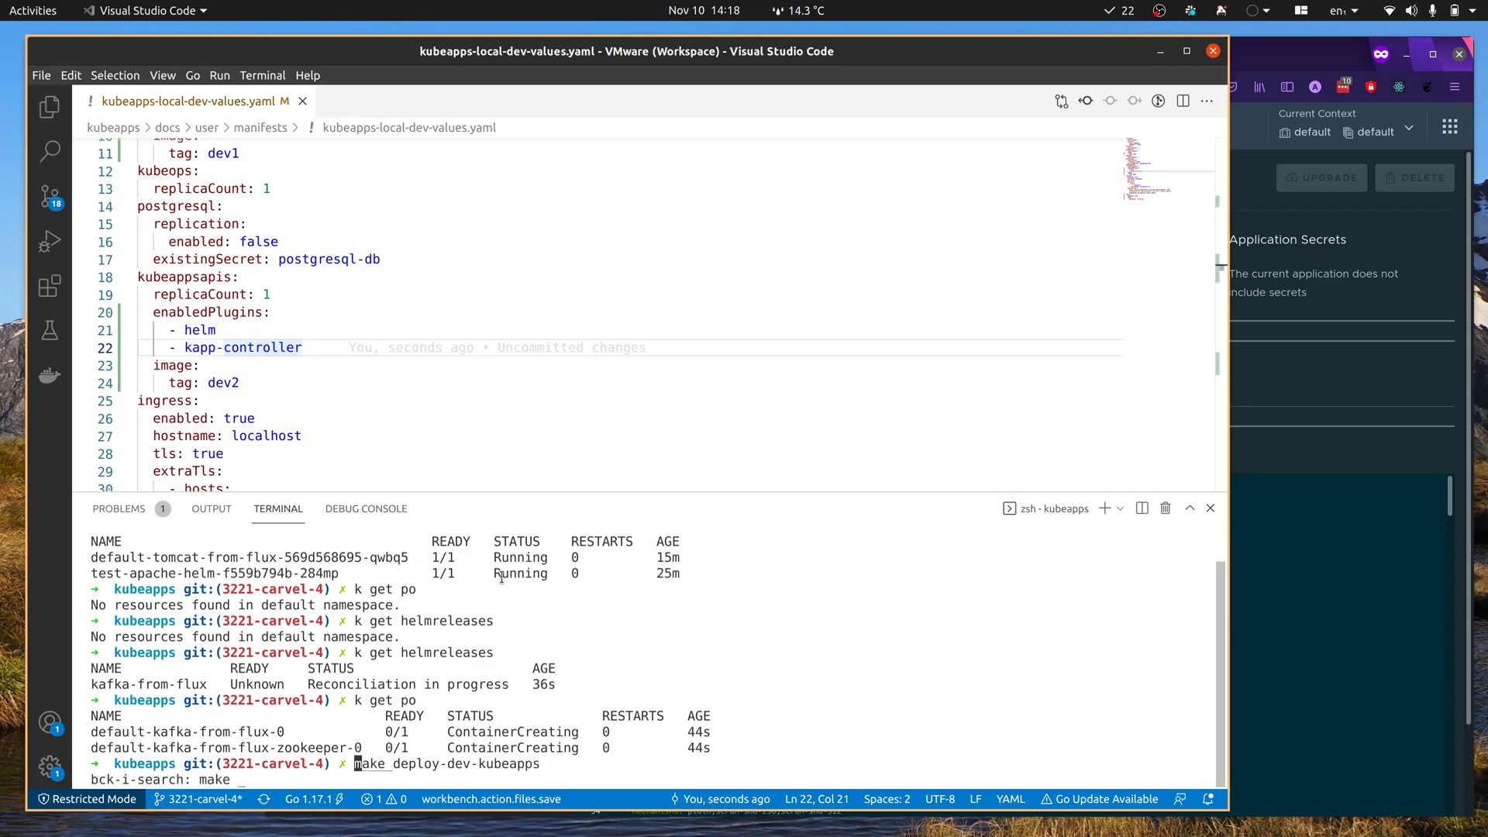
{"action": "key", "text": "Return"}
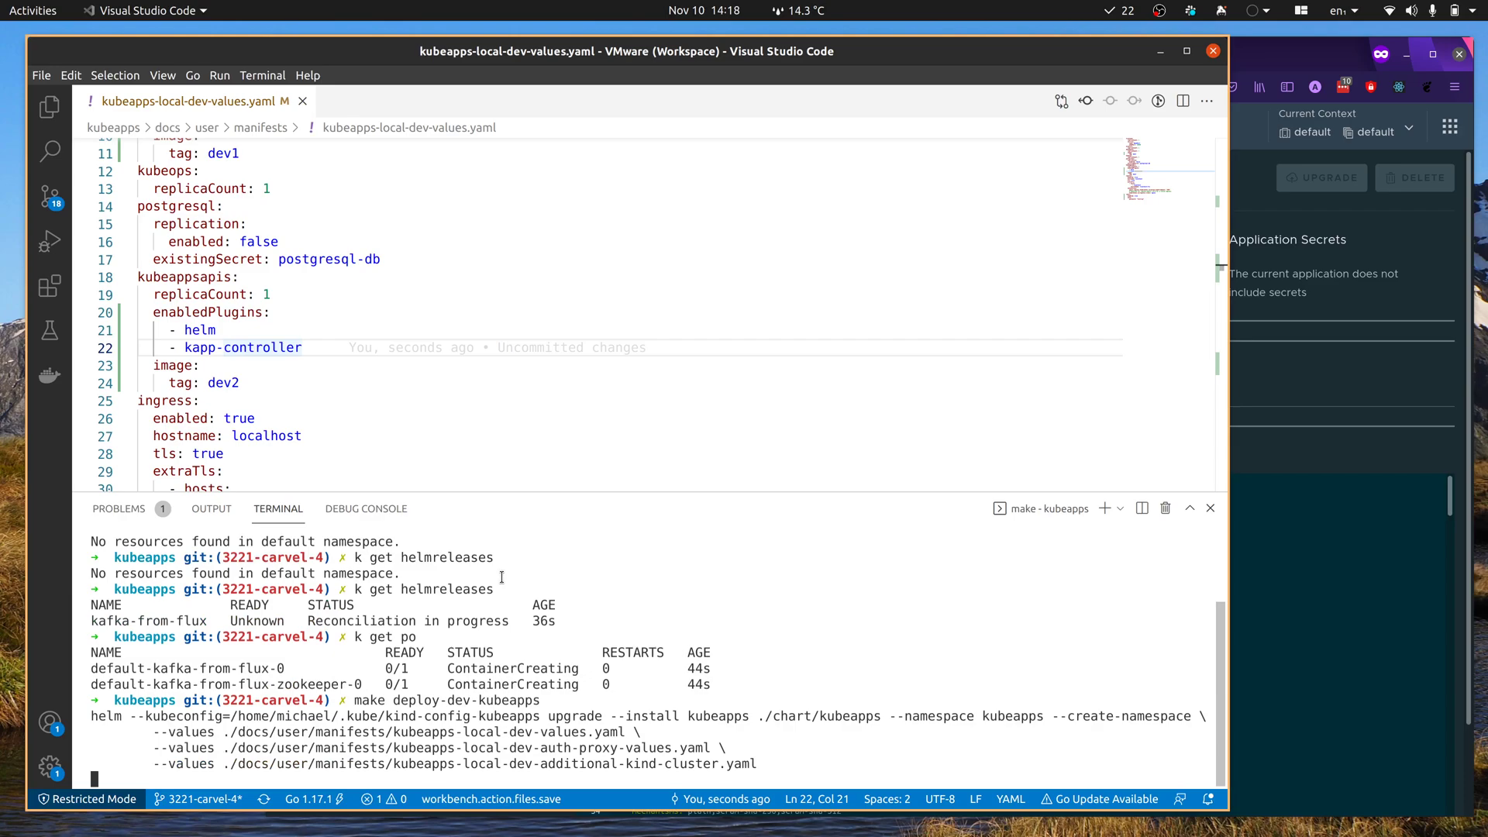
Step: List the pods in the kubeapps namespace twice with k -n kubeapps get po and check the newest kubeappsapis pod
{"action": "key", "text": "ctrl+r"}
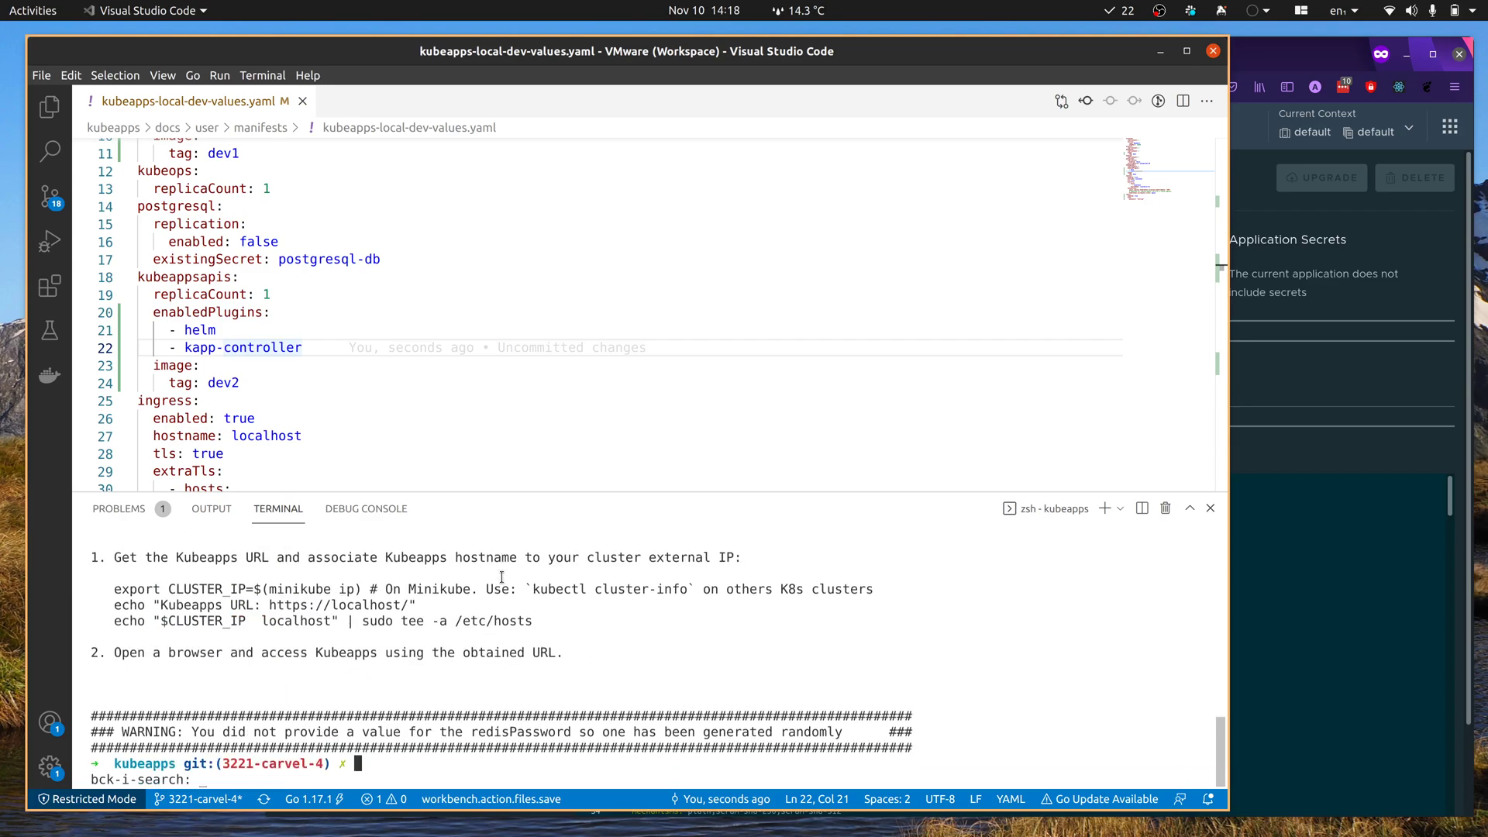
{"action": "type", "text": "get po"}
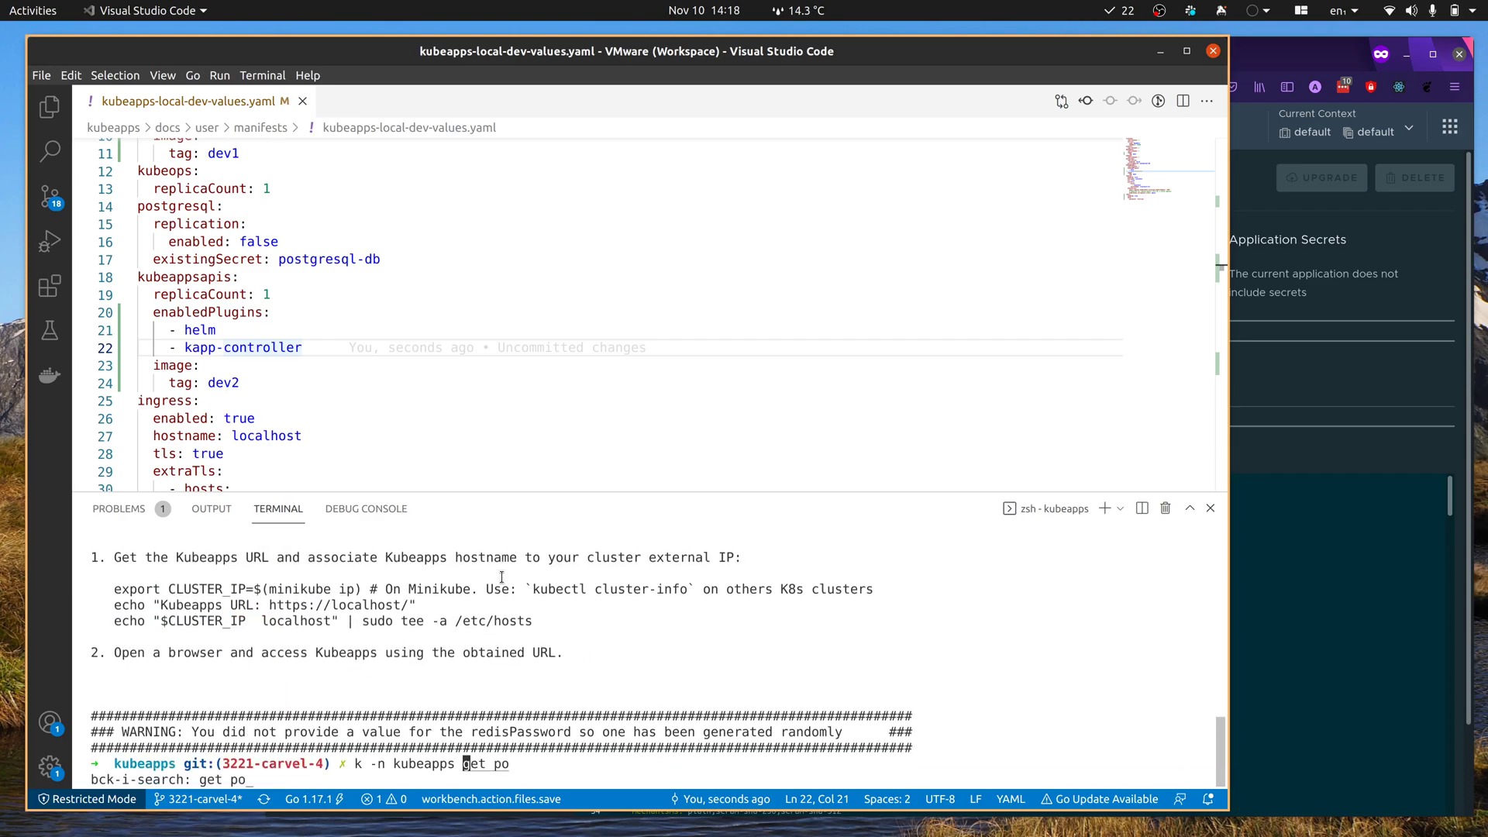
{"action": "key", "text": "Return"}
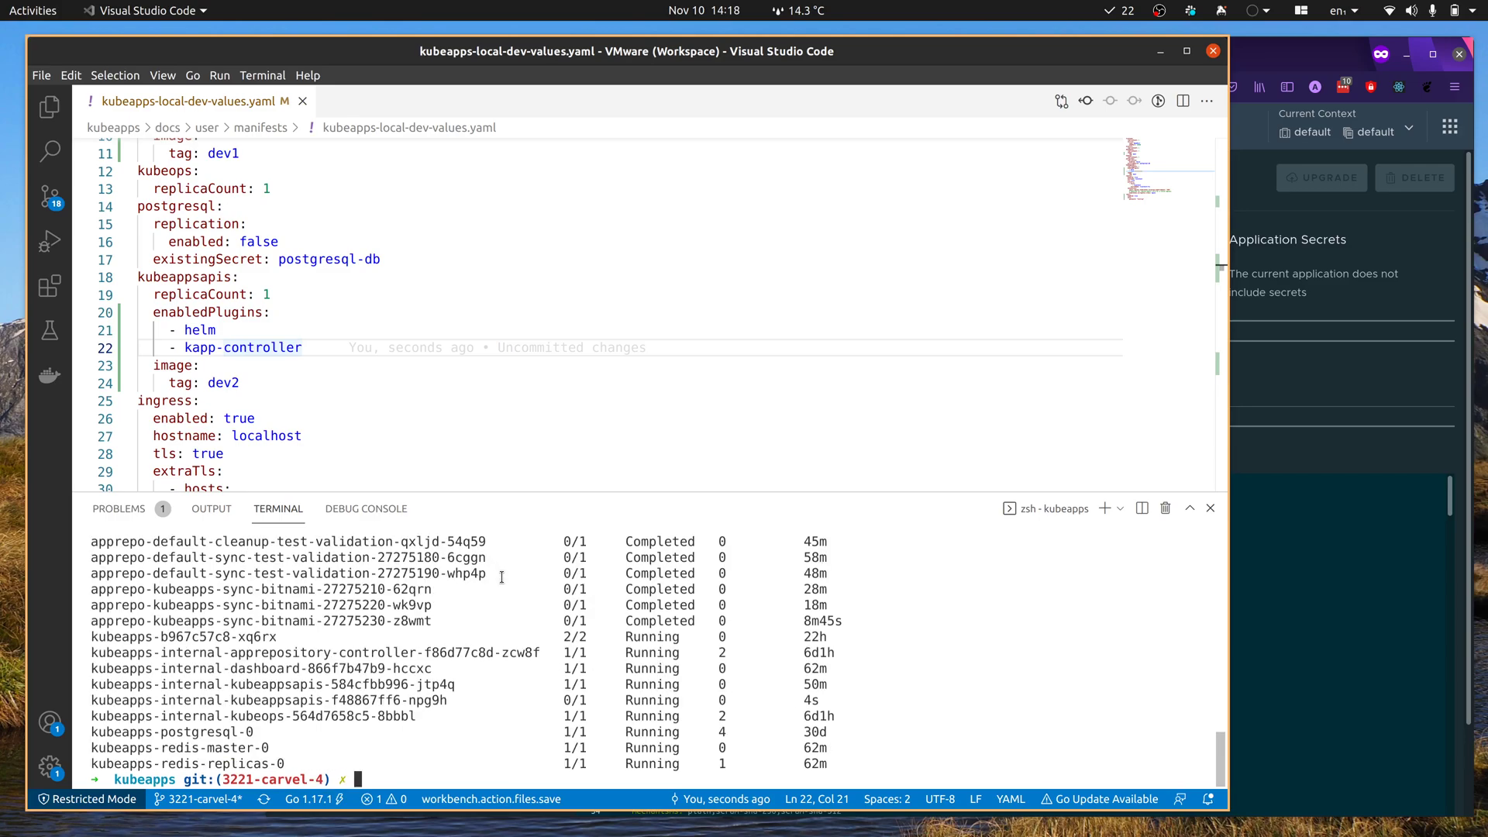
{"action": "key", "text": "Up"}
{"action": "key", "text": "Return"}
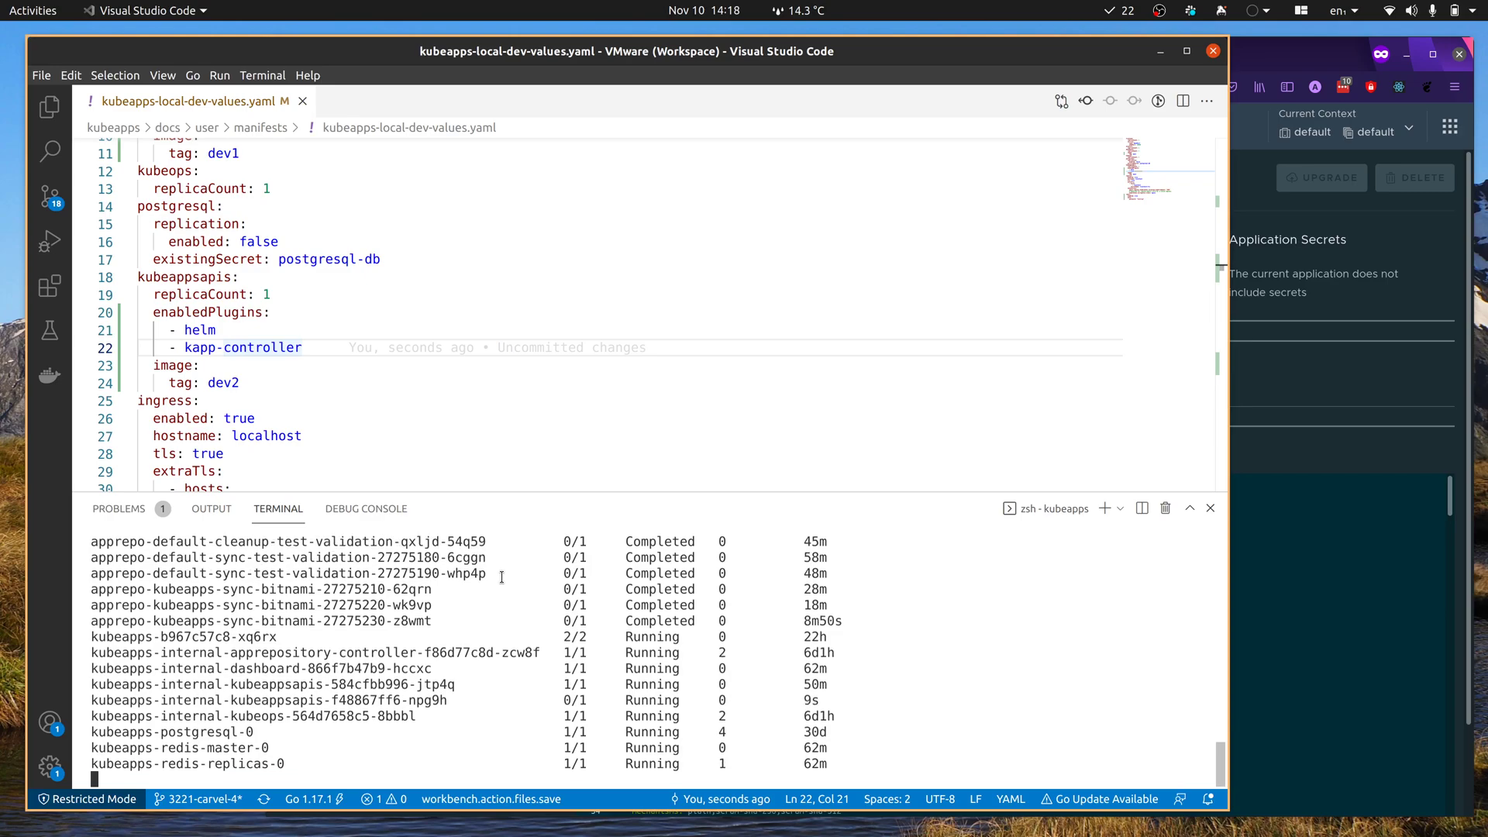
{"action": "double_click", "coordinate": [357, 700]}
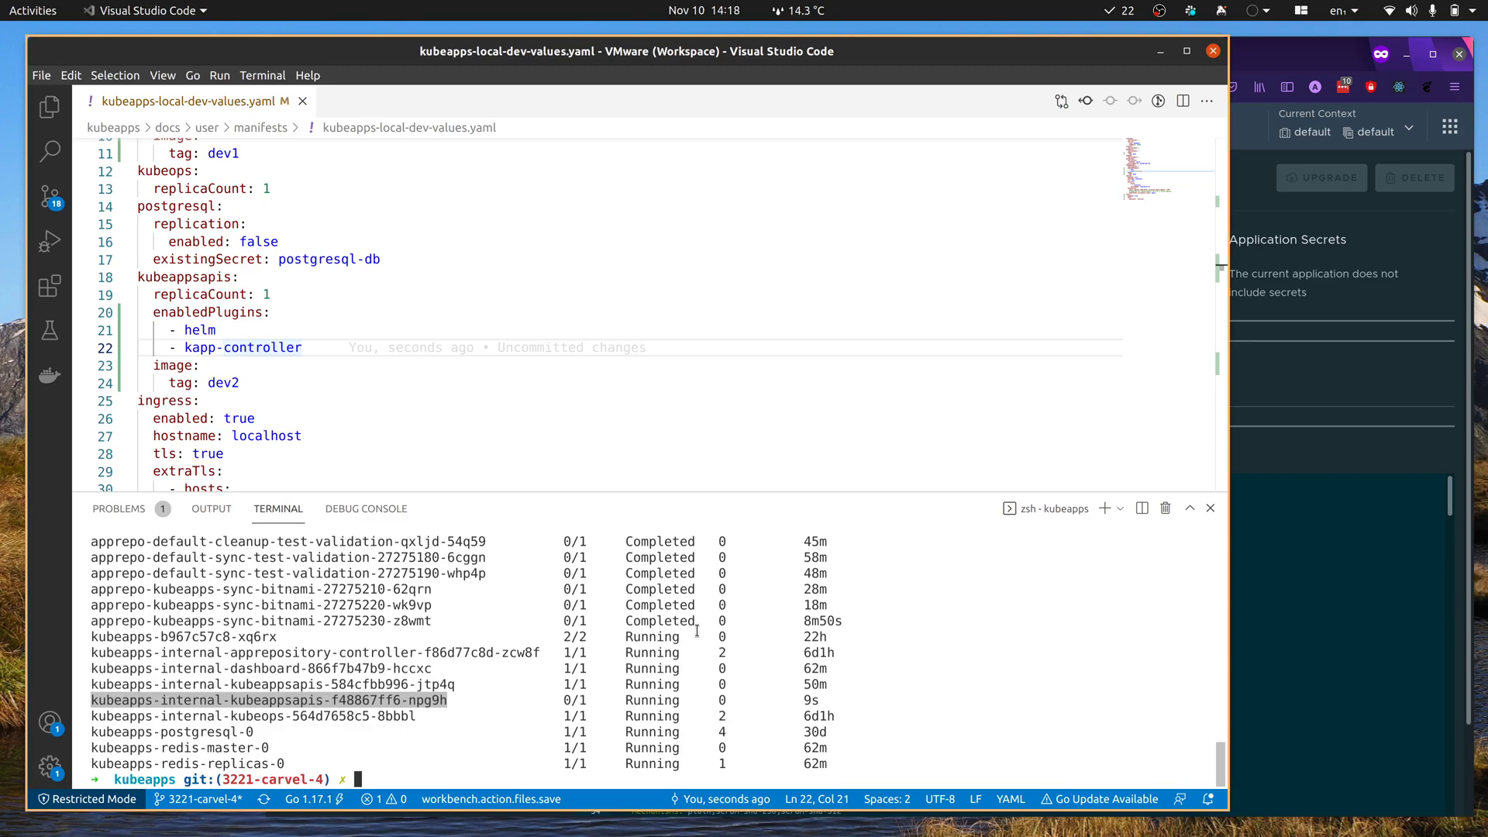
Step: Switch to Firefox, view the Applications list, and search the catalog for pkg, then shorten the search to pk
{"action": "left_click", "coordinate": [1277, 592]}
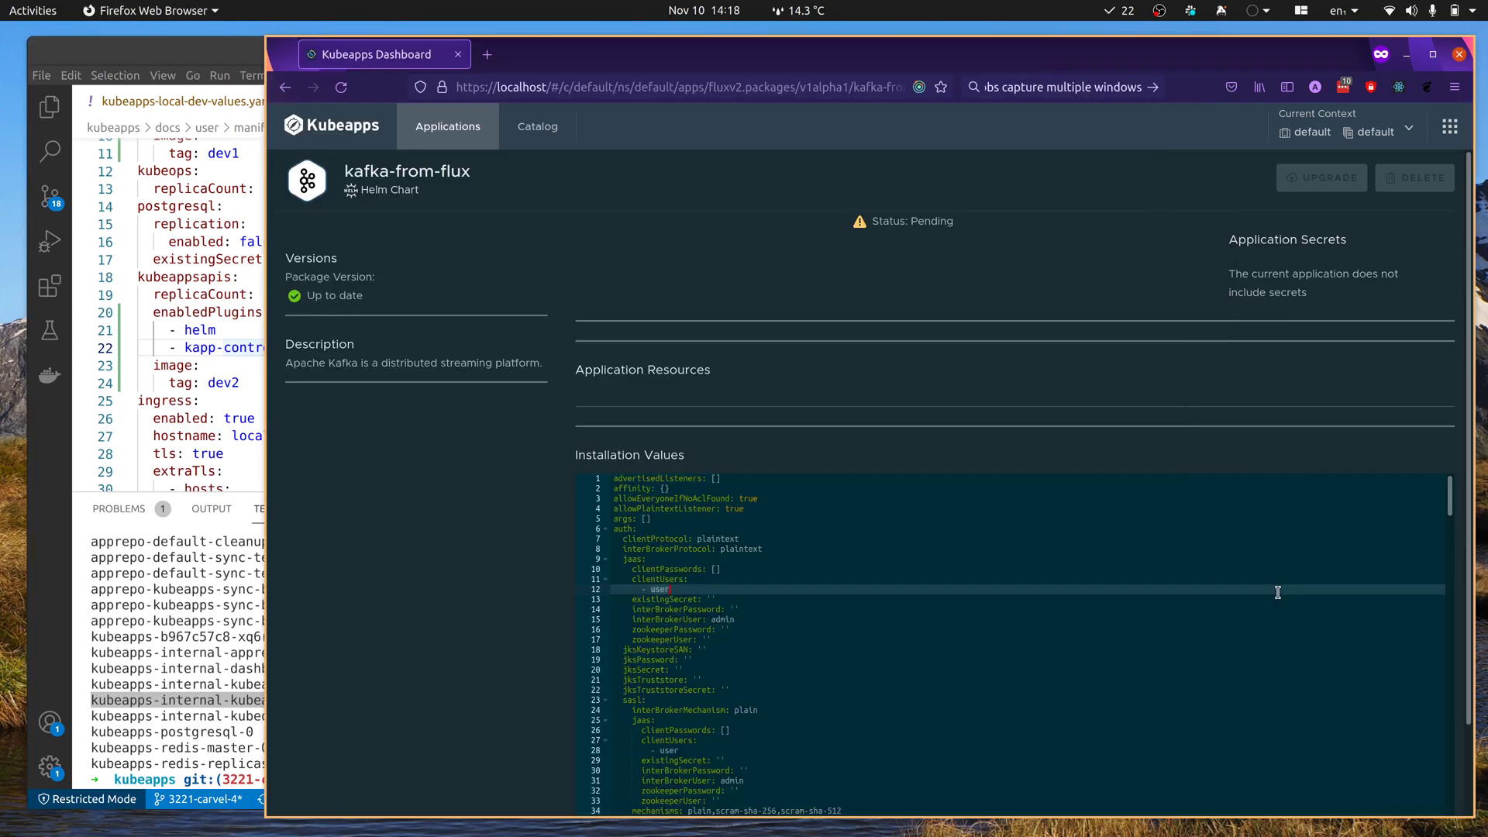
{"action": "left_click", "coordinate": [462, 129]}
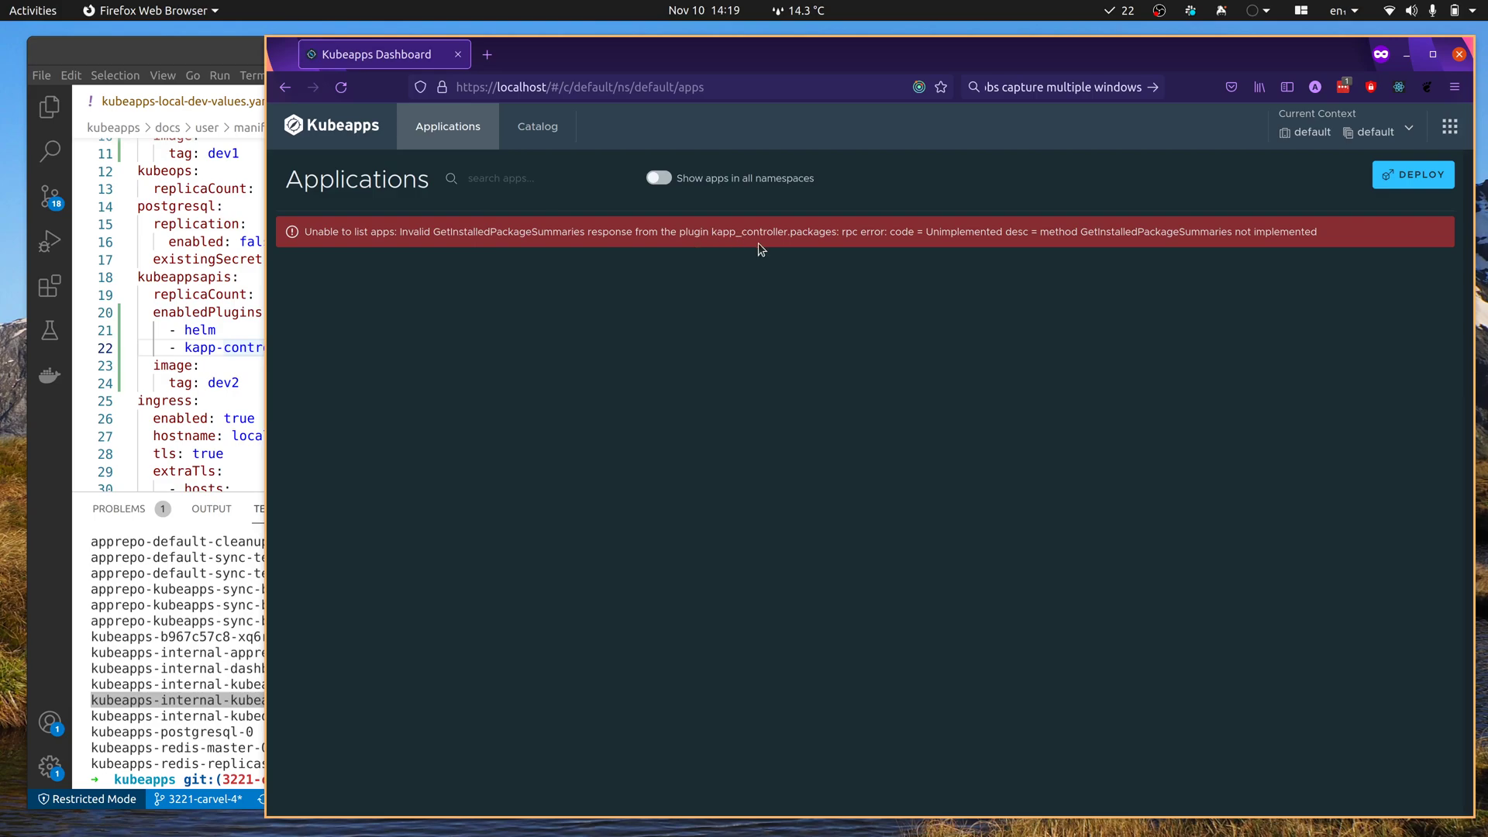
{"action": "left_click", "coordinate": [543, 129]}
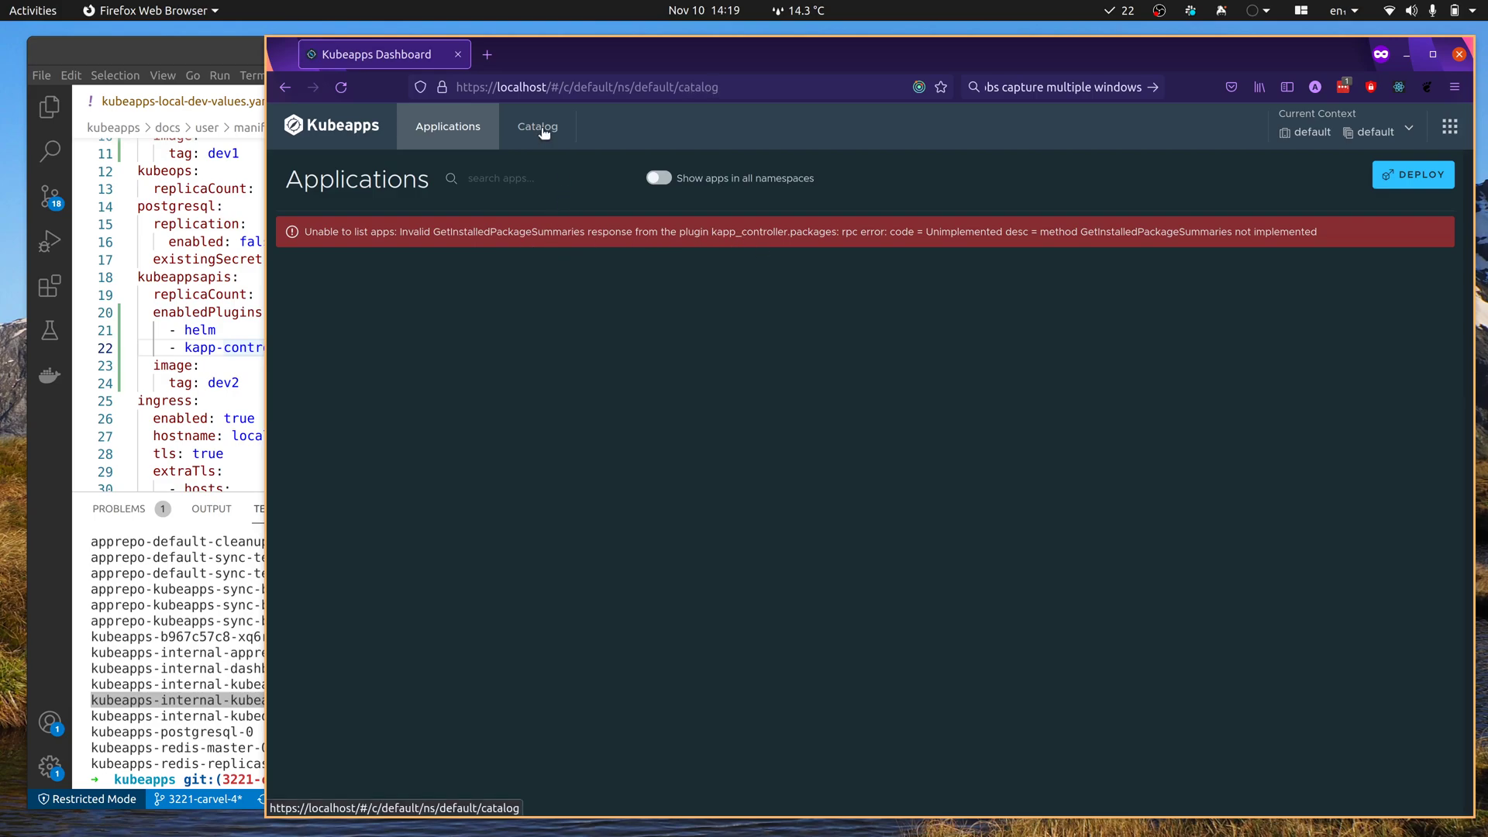
{"action": "left_click", "coordinate": [481, 179]}
{"action": "type", "text": "pk"}
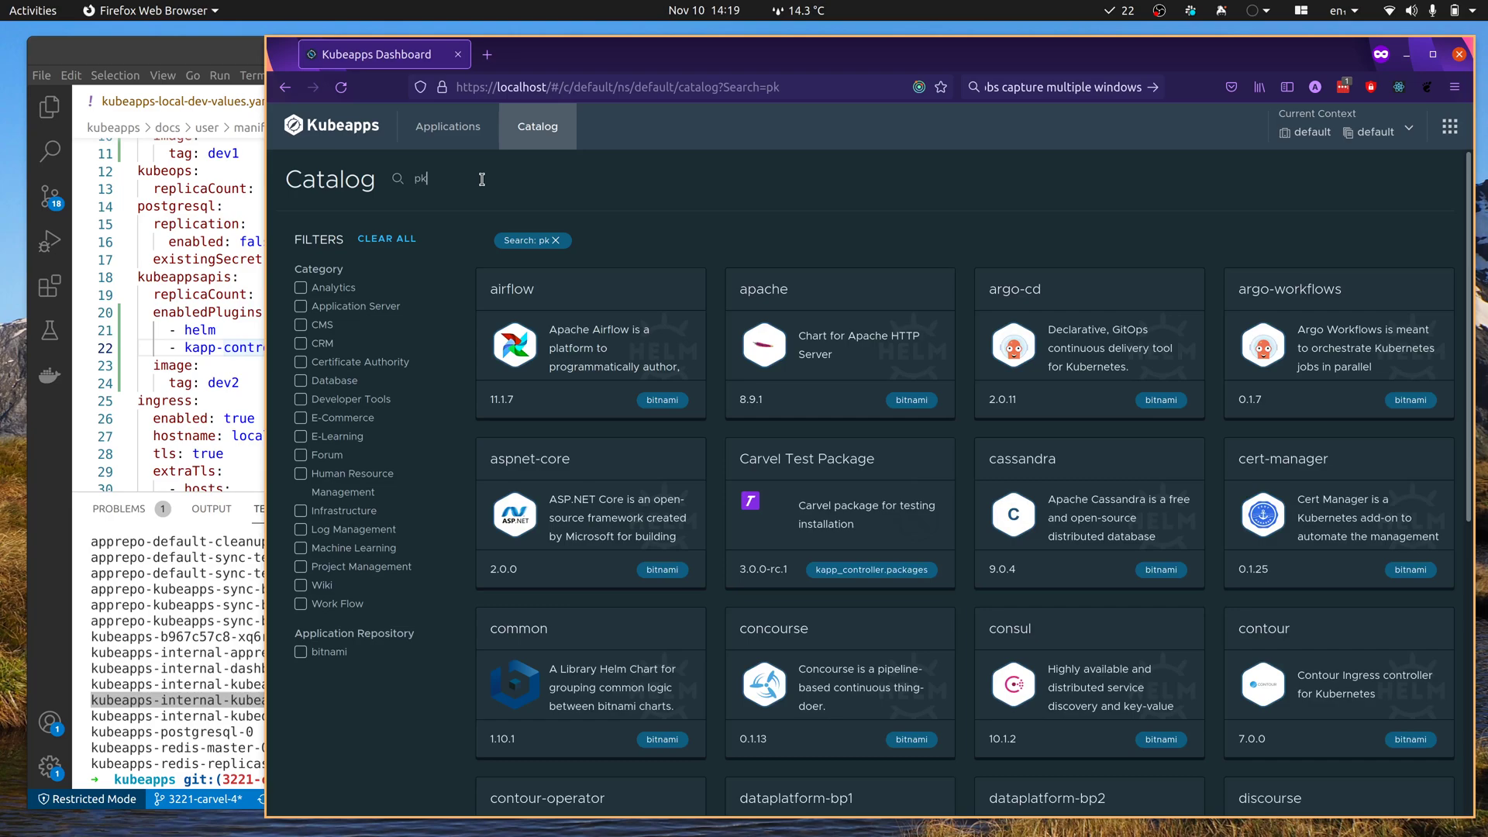
{"action": "type", "text": "g"}
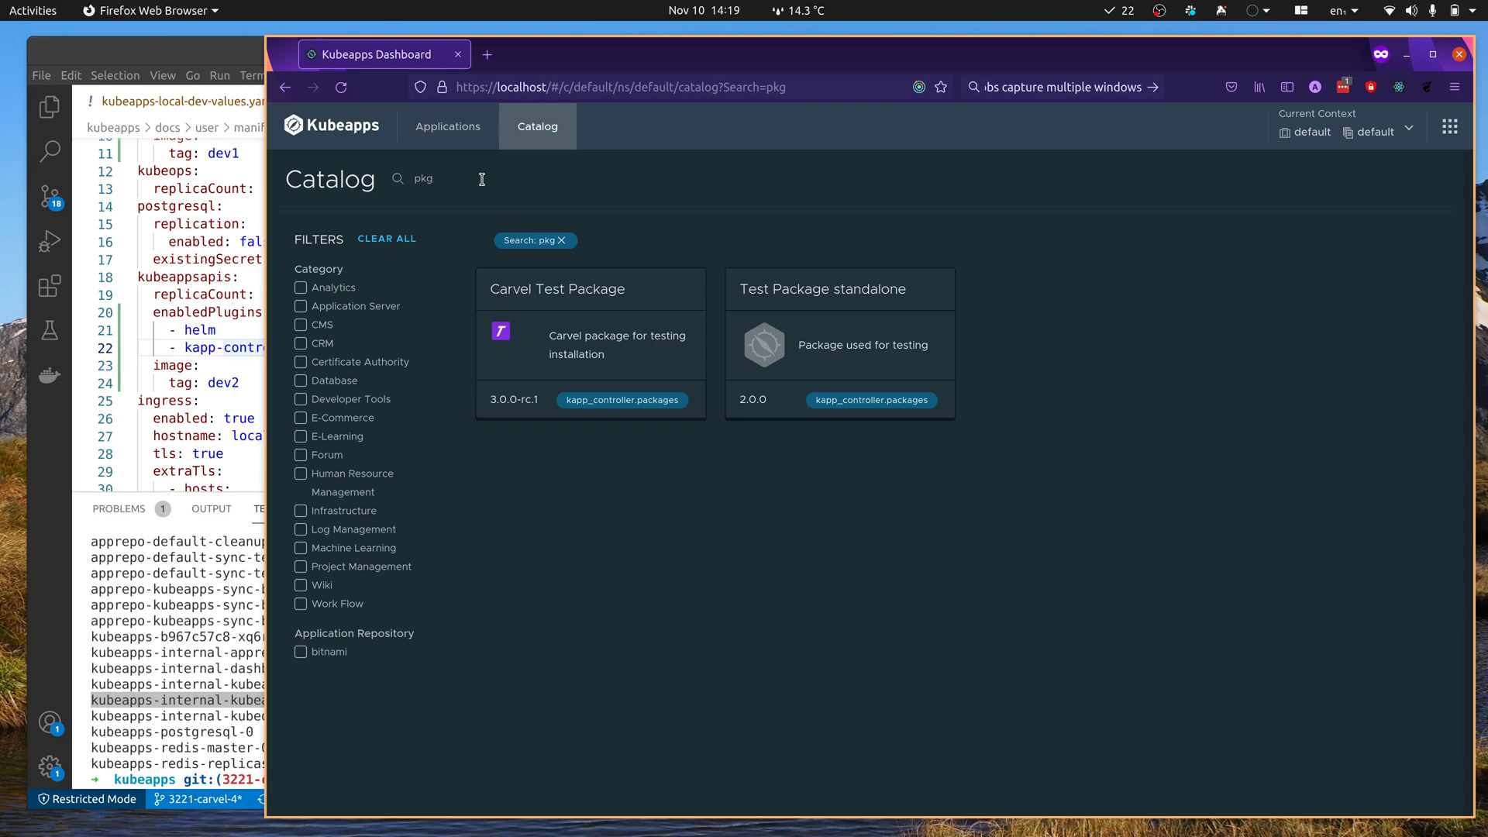
{"action": "key", "text": "BackSpace"}
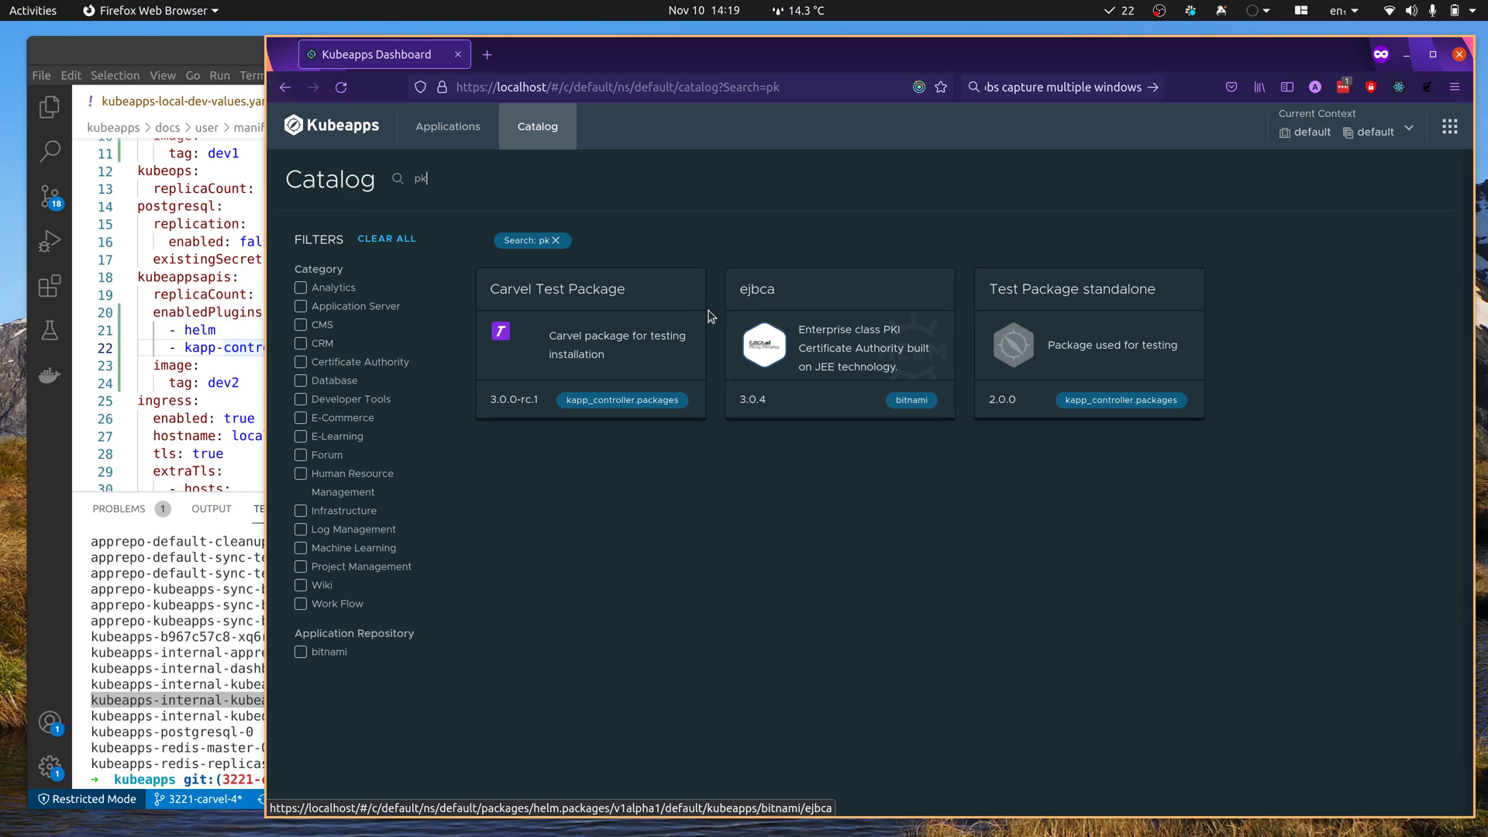
Step: Open the Carvel Test Package, view package version 2.0.0, and switch back to version 3.0.0-rc.1
{"action": "left_click", "coordinate": [611, 300]}
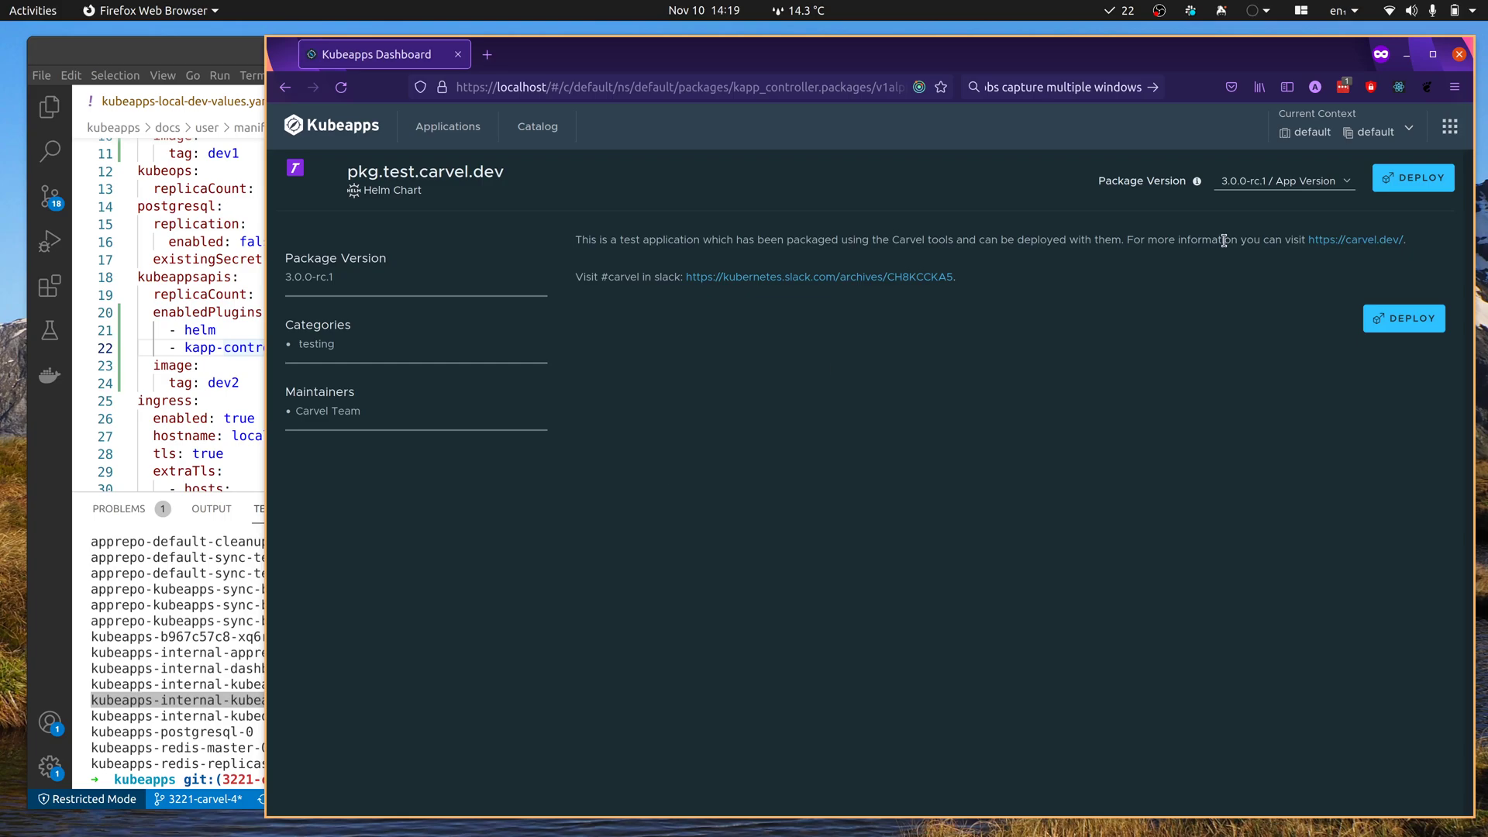
{"action": "left_click", "coordinate": [1317, 181]}
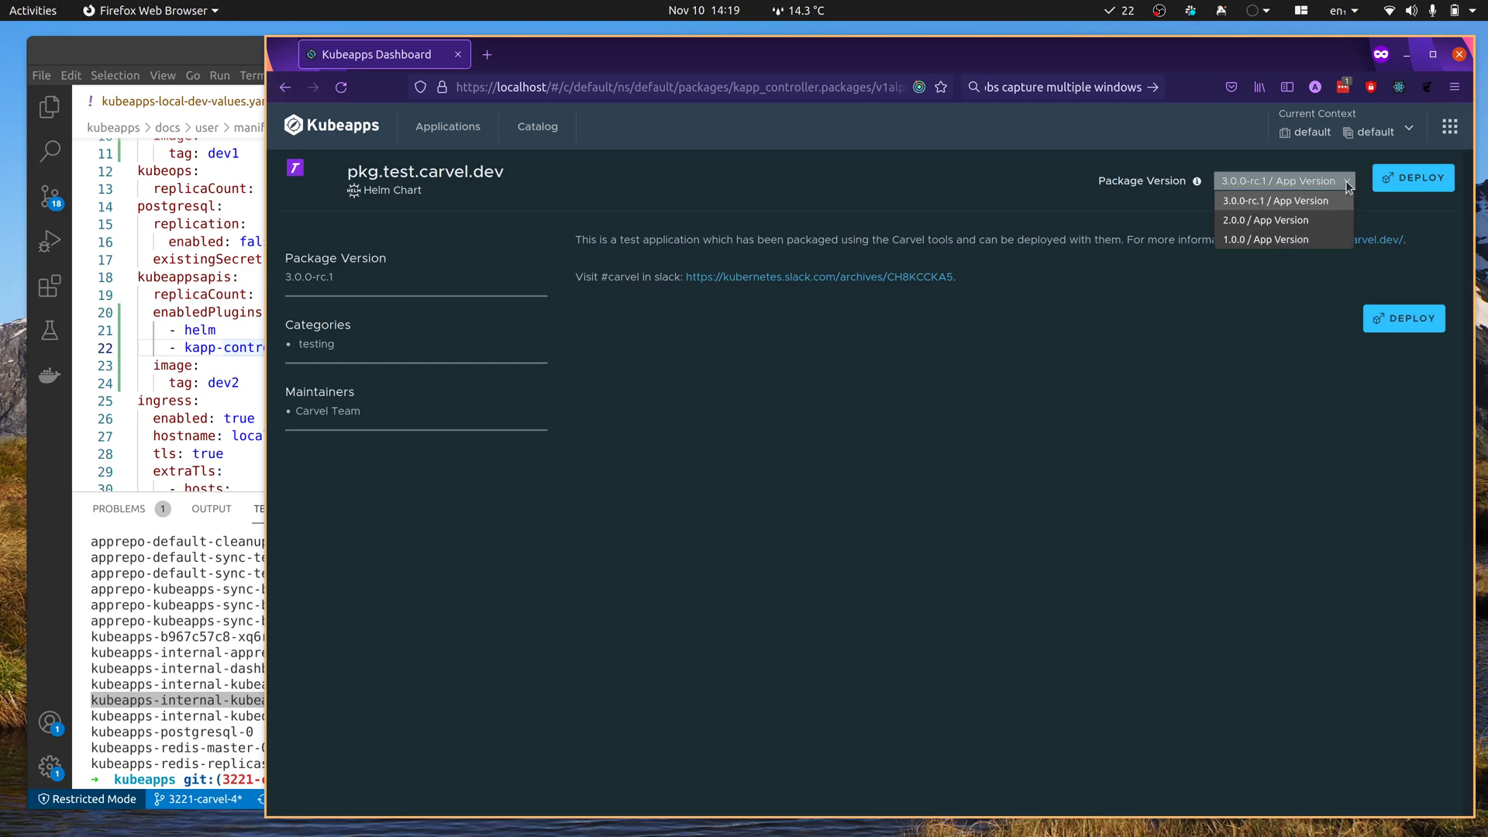
{"action": "left_click", "coordinate": [1311, 221]}
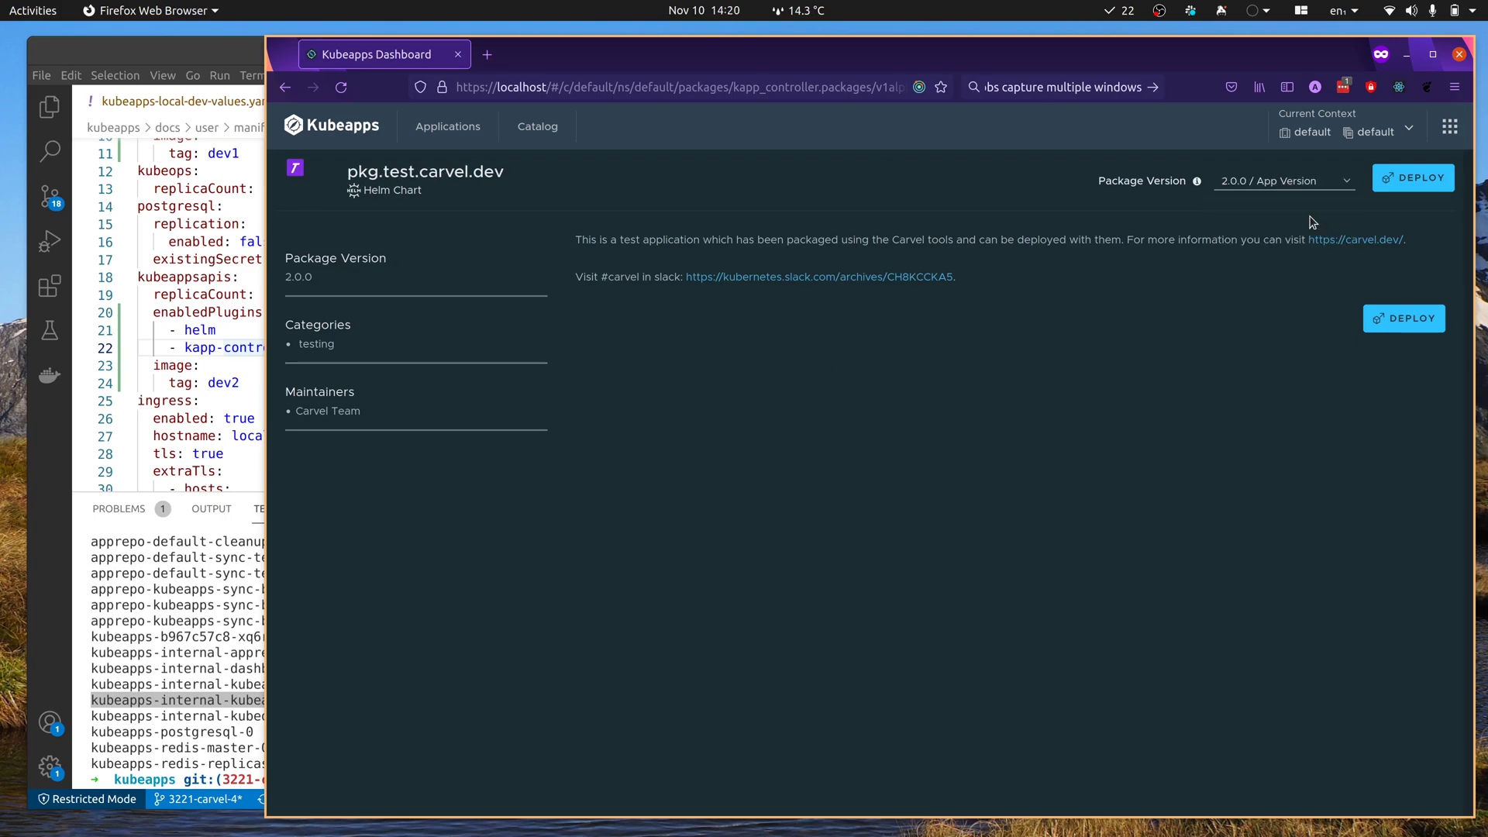
{"action": "left_click", "coordinate": [1341, 188]}
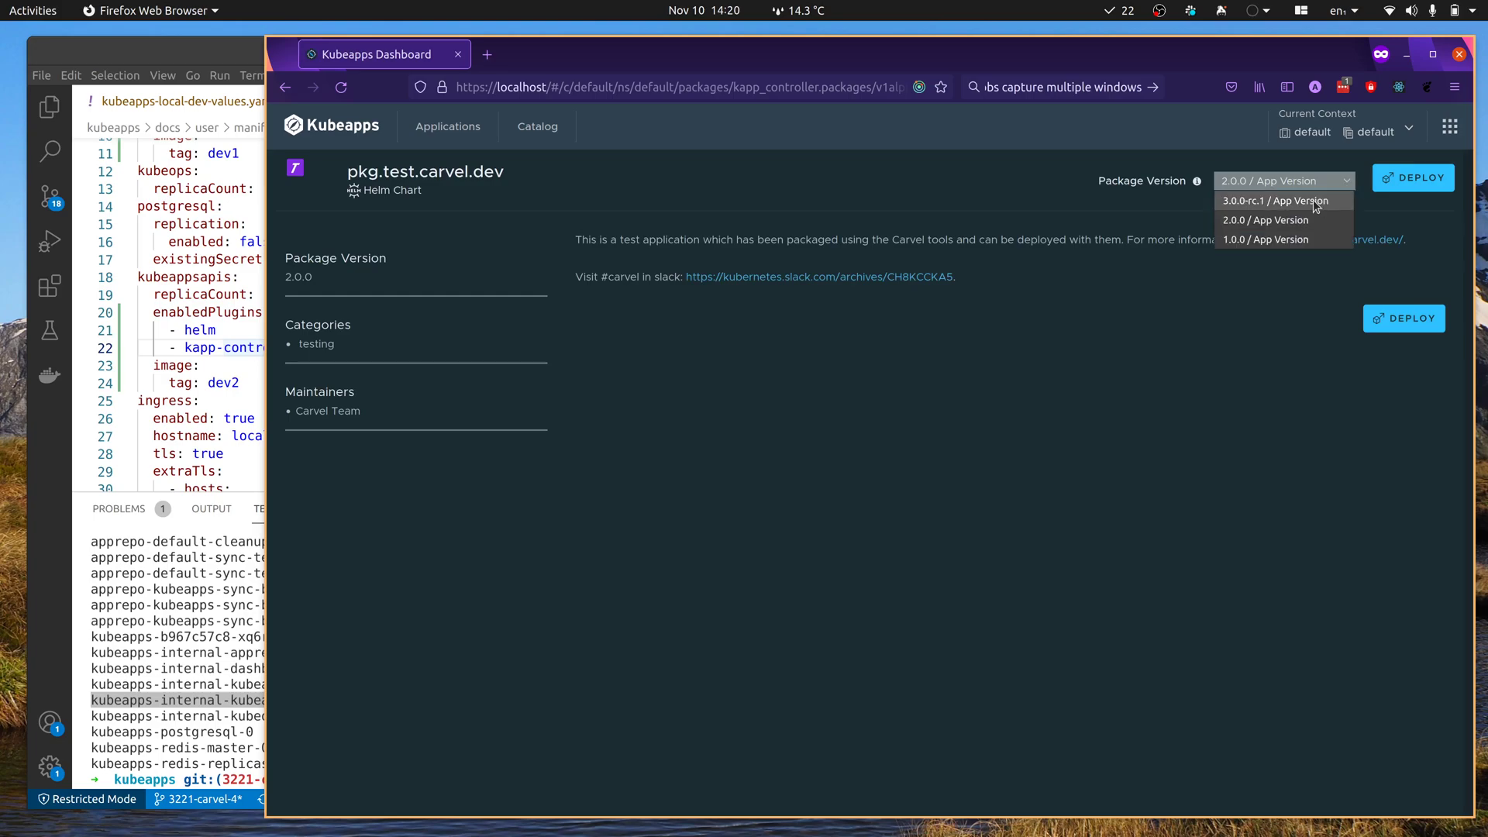
{"action": "left_click", "coordinate": [1312, 200]}
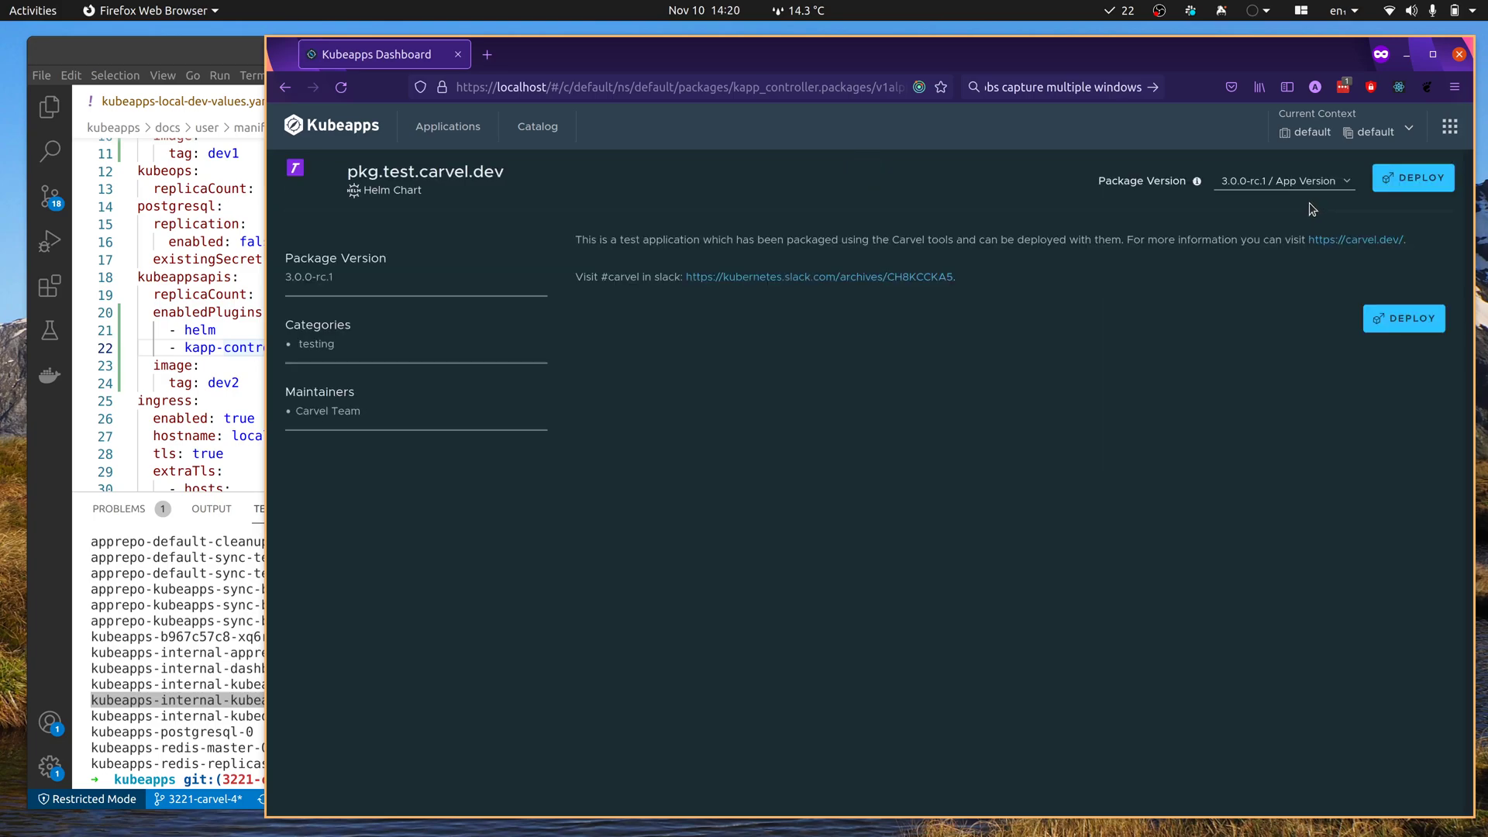